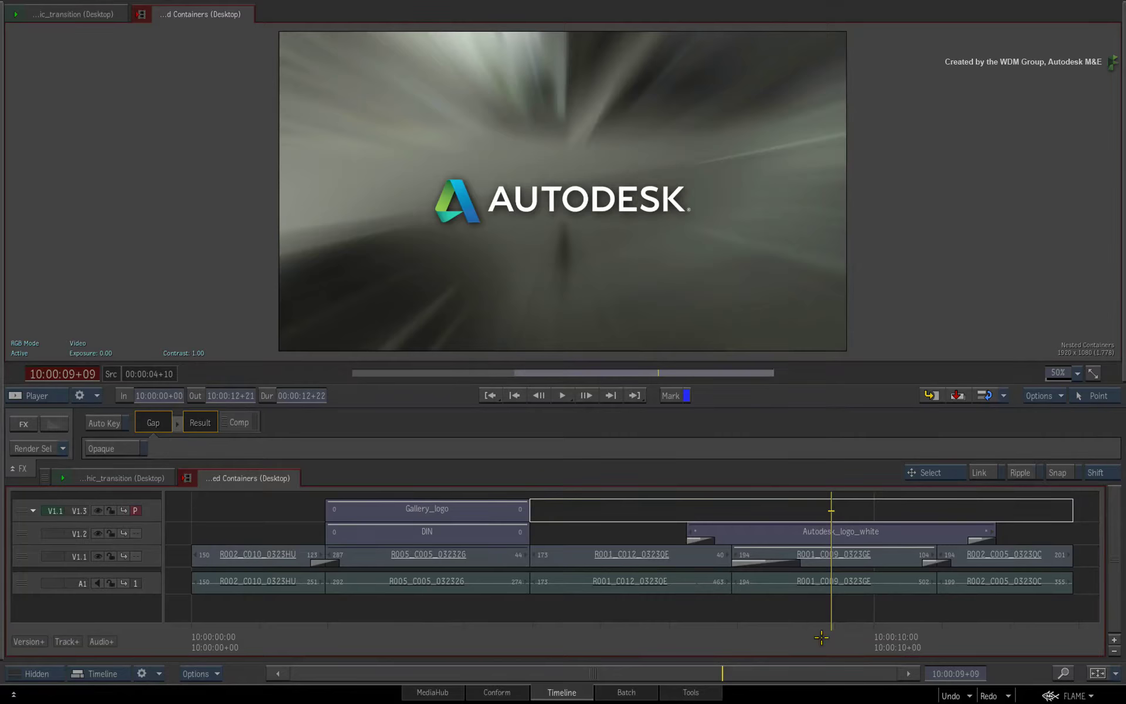
Select the Autodesk_logo_white container and the gap above, then return to the Design in Motion frame.
{"action": "mouse_move", "coordinate": [821, 640]}
{"action": "left_mouse_down"}
{"action": "mouse_move", "coordinate": [812, 632]}
{"action": "mouse_move", "coordinate": [883, 629]}
{"action": "mouse_move", "coordinate": [801, 630]}
{"action": "mouse_move", "coordinate": [886, 622]}
{"action": "mouse_move", "coordinate": [801, 625]}
{"action": "mouse_move", "coordinate": [880, 626]}
{"action": "mouse_move", "coordinate": [831, 625]}
{"action": "left_mouse_up"}
{"action": "left_click", "coordinate": [783, 535]}
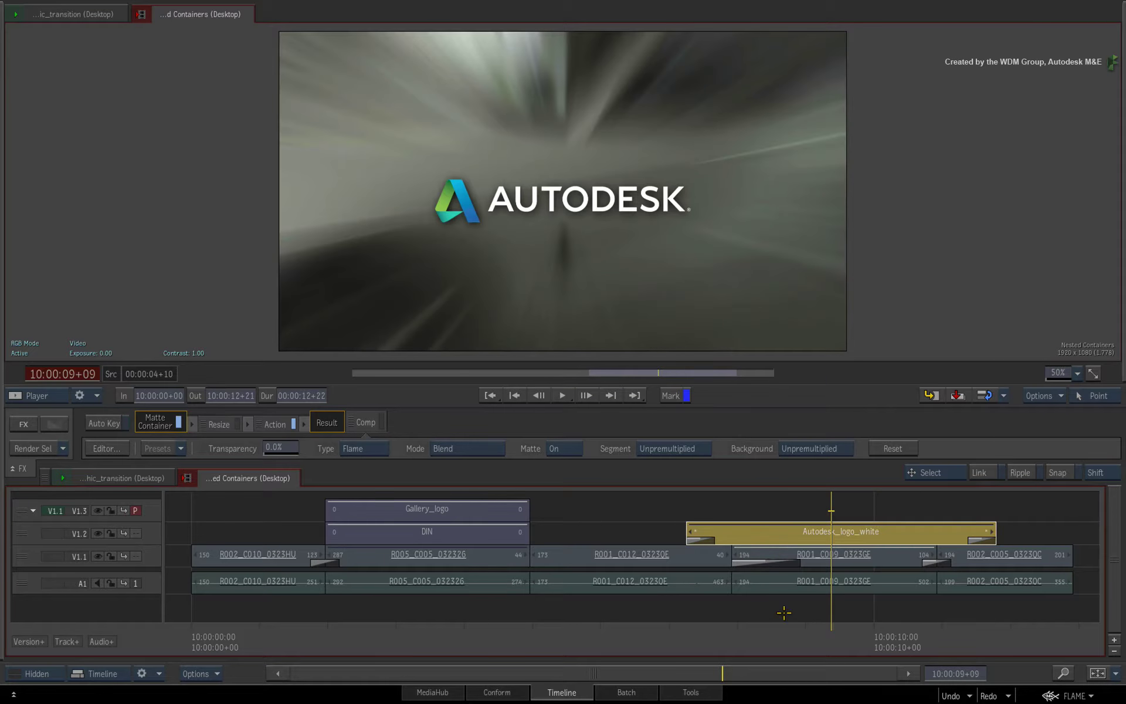
{"action": "key", "text": "Up"}
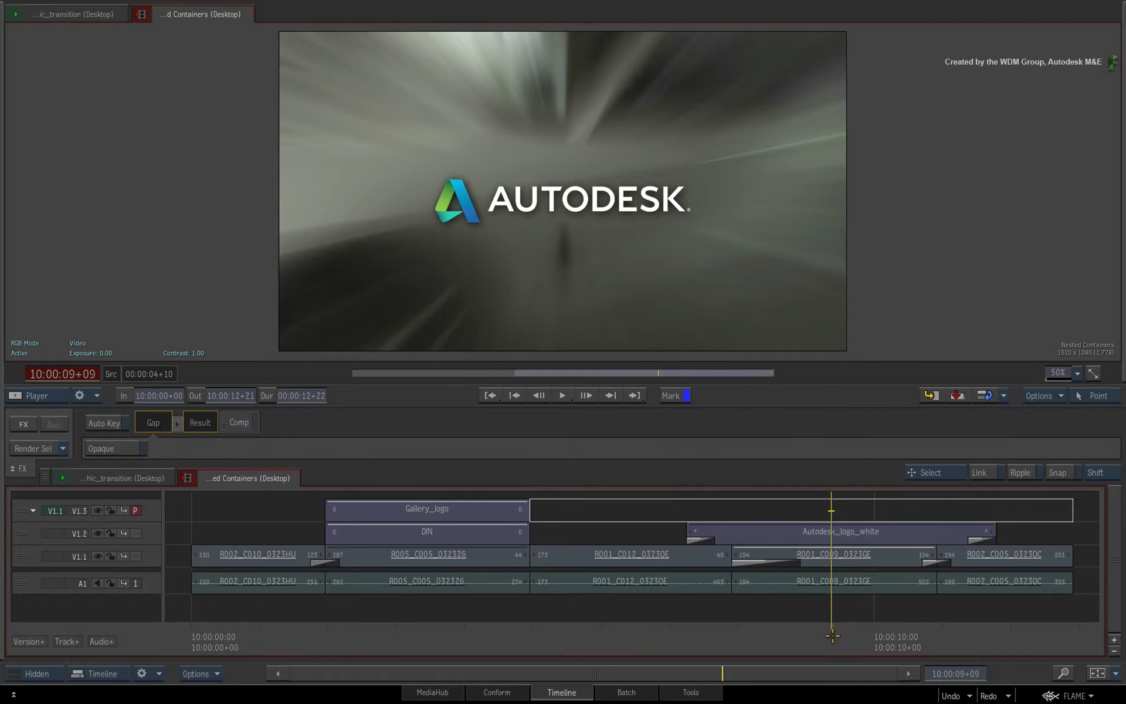
{"action": "left_click_drag", "start_coordinate": [831, 633], "coordinate": [729, 629]}
{"action": "left_click_drag", "start_coordinate": [609, 619], "coordinate": [496, 576]}
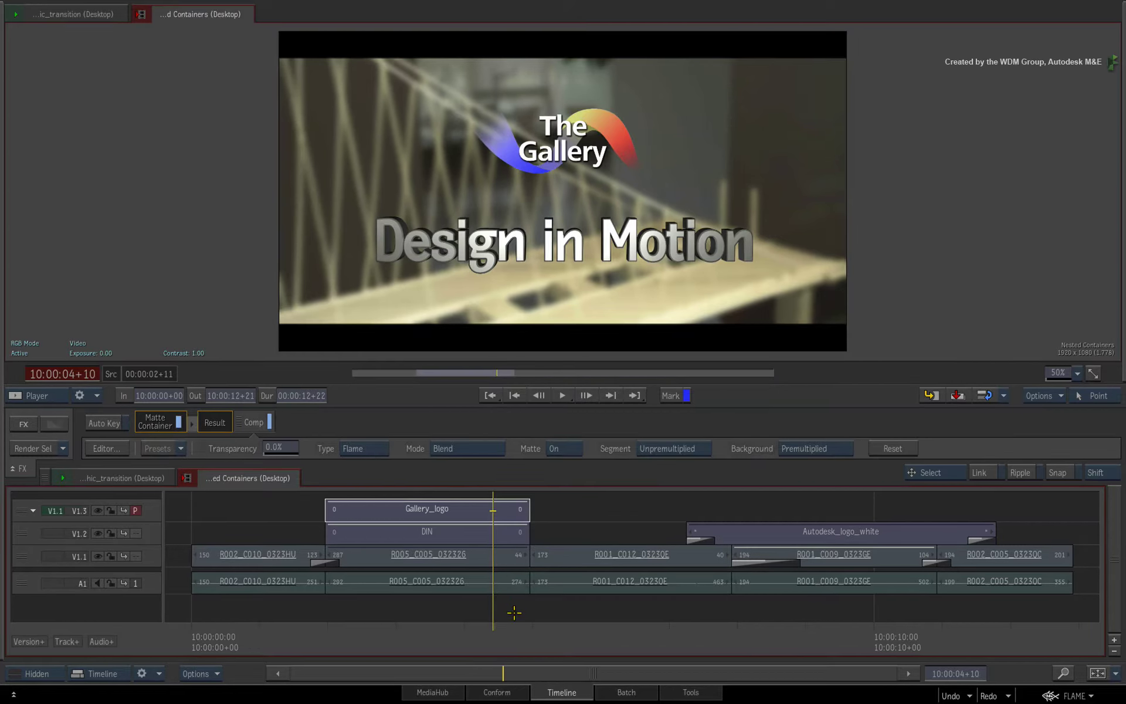
{"action": "left_click", "coordinate": [479, 560]}
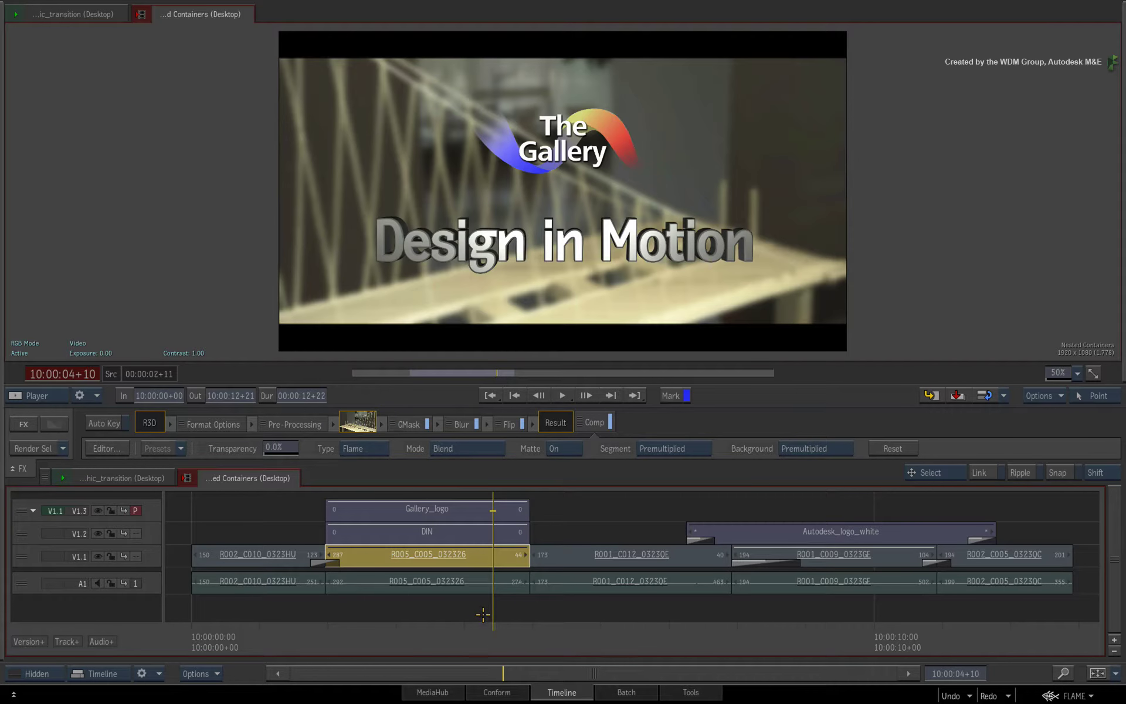
{"action": "key", "text": "Up"}
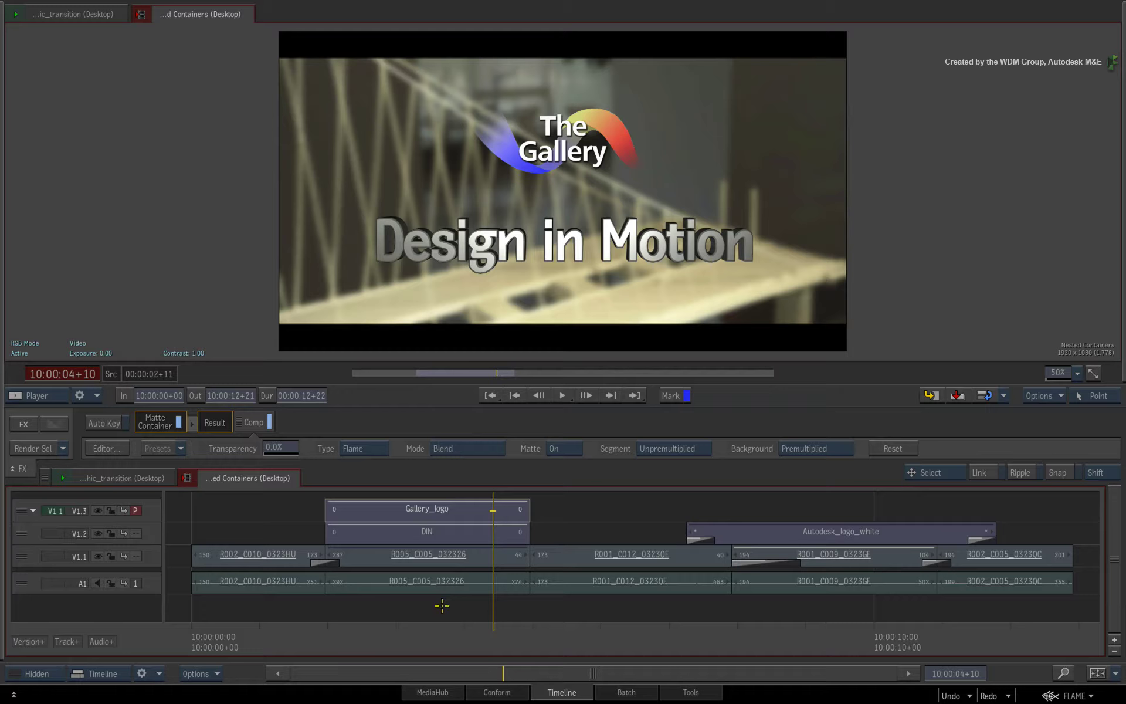
{"action": "left_click", "coordinate": [477, 514]}
{"action": "left_click", "coordinate": [478, 534]}
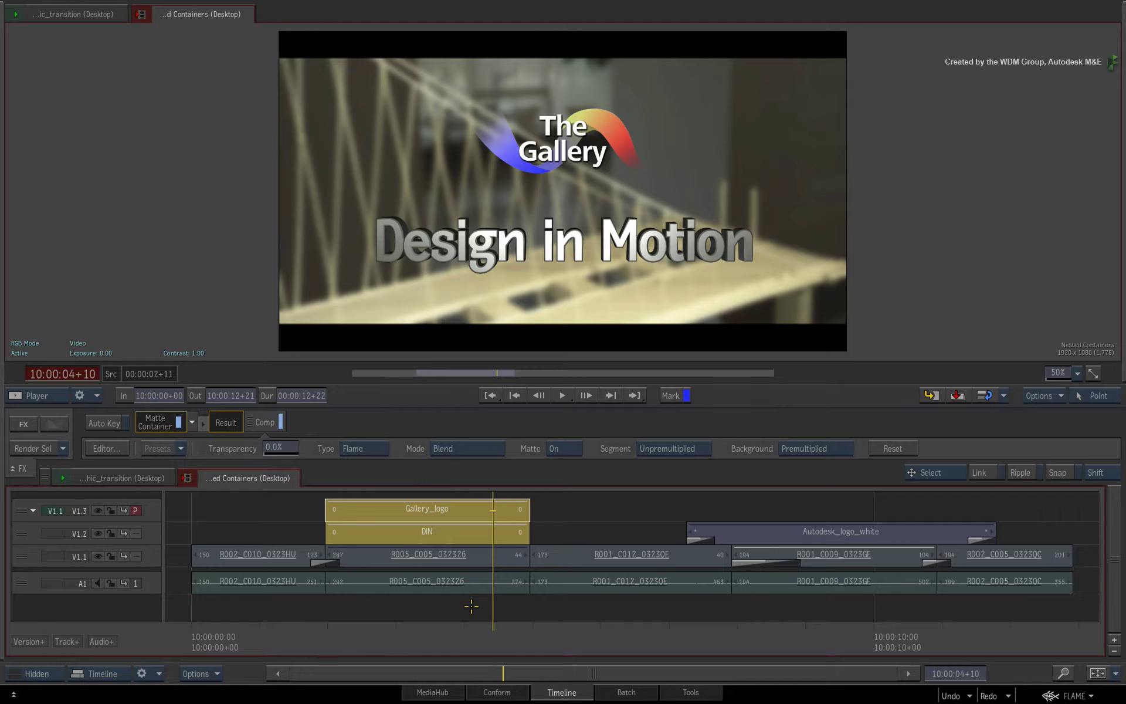
{"action": "mouse_move", "coordinate": [495, 636]}
{"action": "left_mouse_down"}
{"action": "mouse_move", "coordinate": [382, 635]}
{"action": "mouse_move", "coordinate": [516, 639]}
{"action": "mouse_move", "coordinate": [342, 634]}
{"action": "mouse_move", "coordinate": [491, 636]}
{"action": "left_mouse_up"}
{"action": "left_click", "coordinate": [467, 610]}
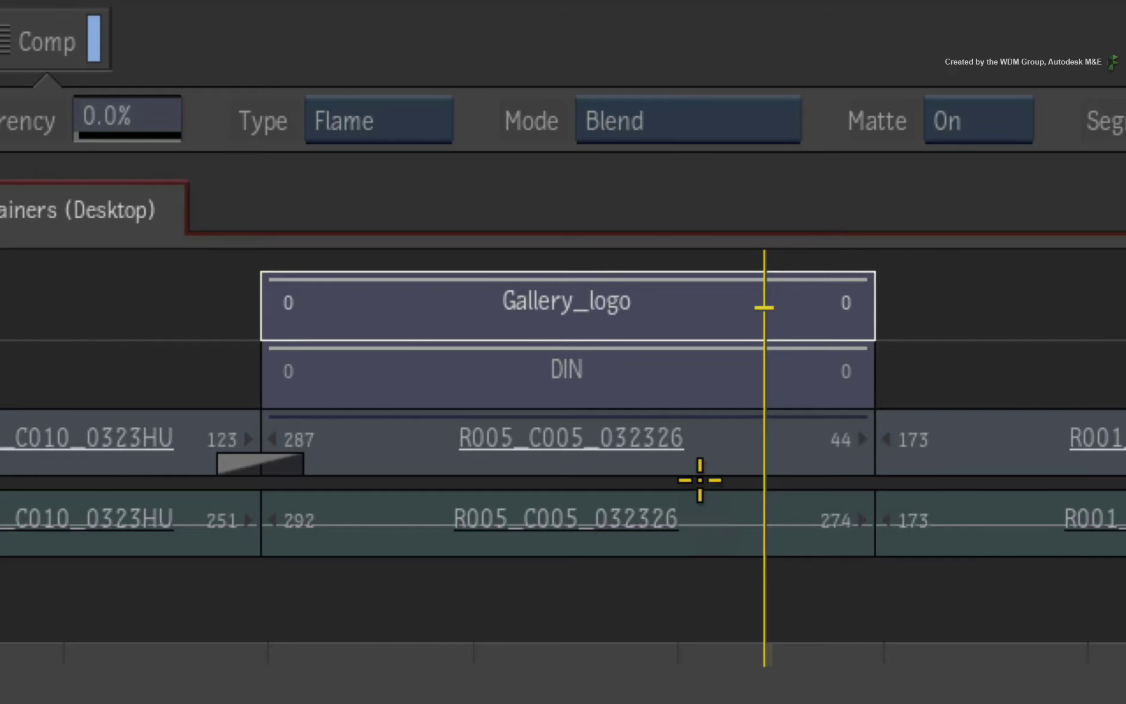
{"action": "left_click", "coordinate": [711, 455]}
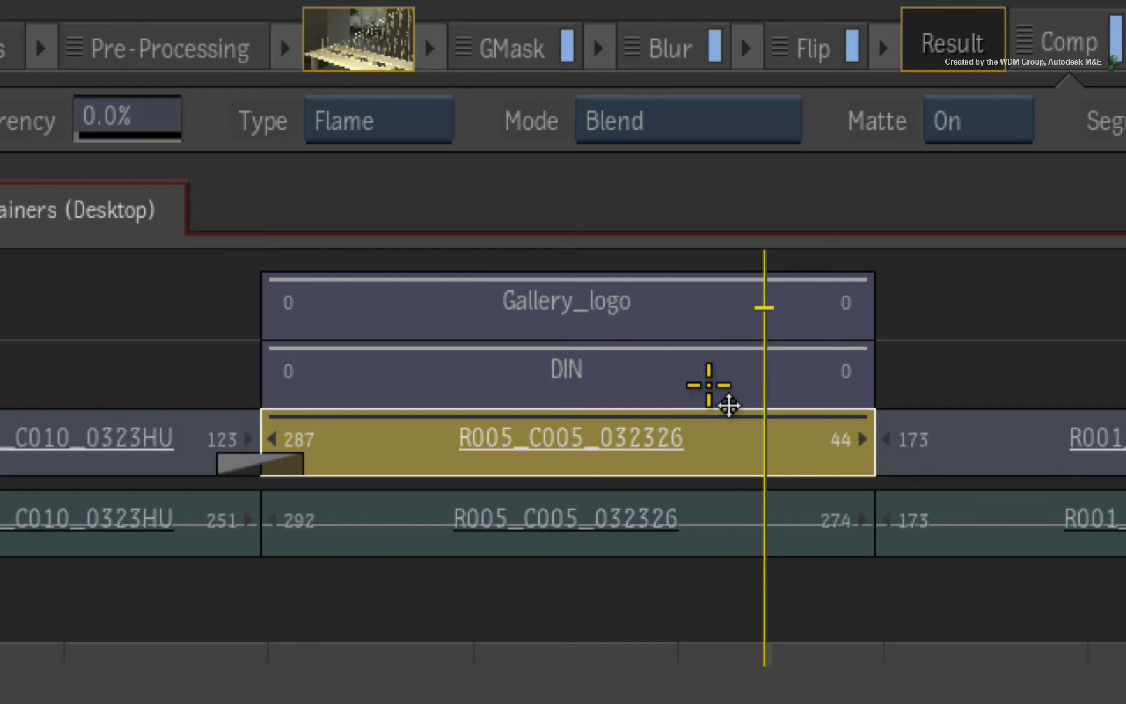
{"action": "left_click", "coordinate": [709, 390]}
{"action": "left_click", "coordinate": [714, 316], "text": "ctrl"}
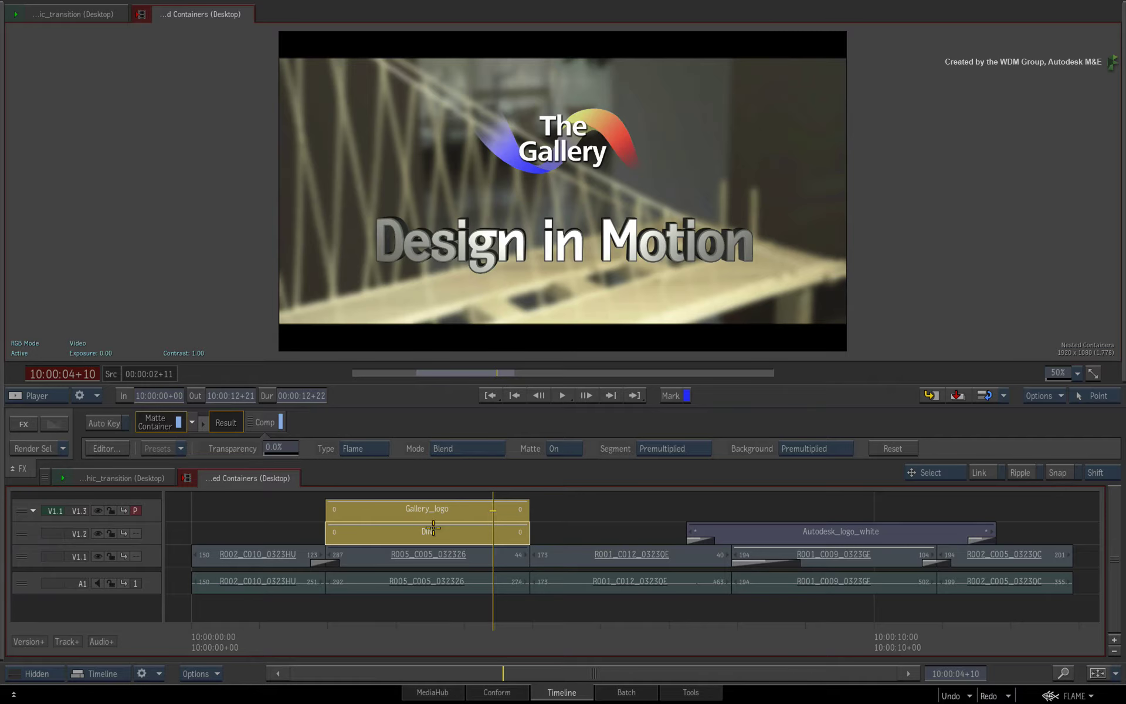
{"action": "left_click", "coordinate": [455, 607]}
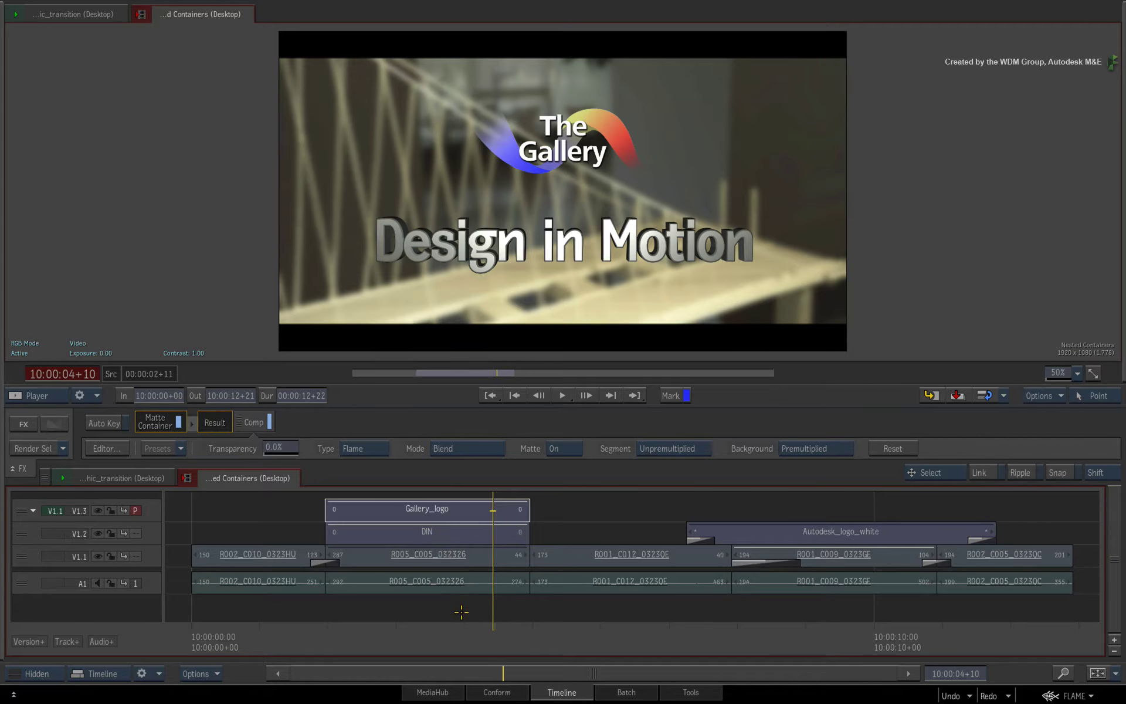
Show the DIN segment's Comp result to preview the Gallery and Design in Motion titles on black.
{"action": "left_click", "coordinate": [476, 533]}
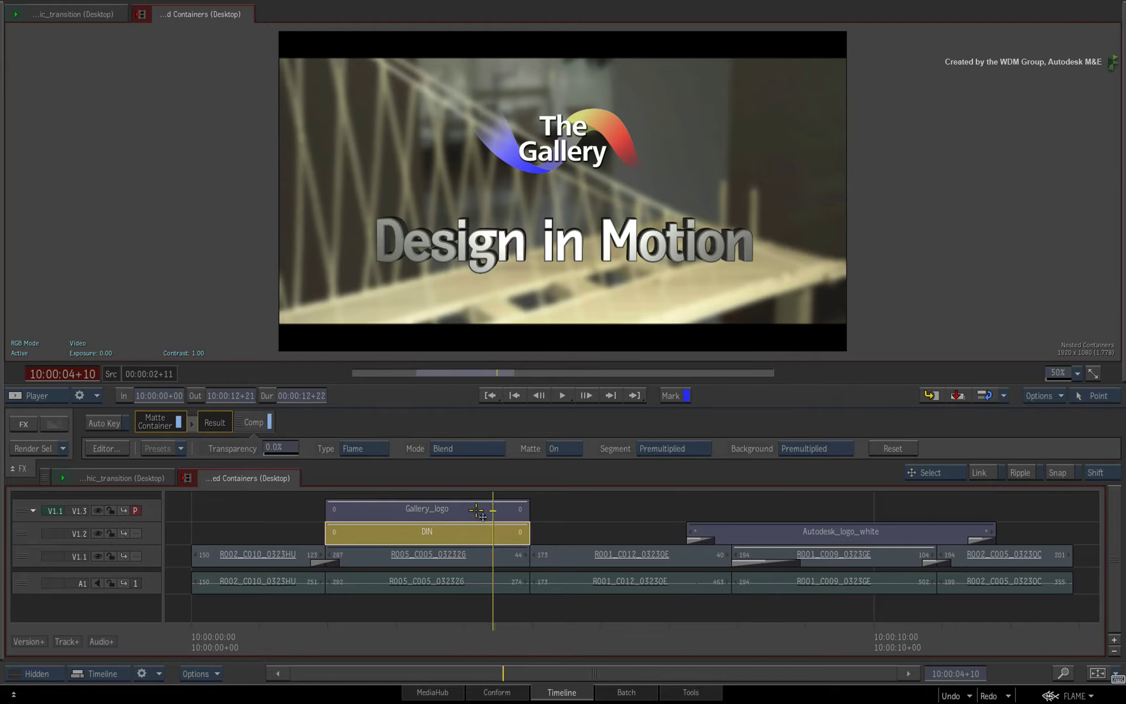
{"action": "left_click", "coordinate": [269, 422]}
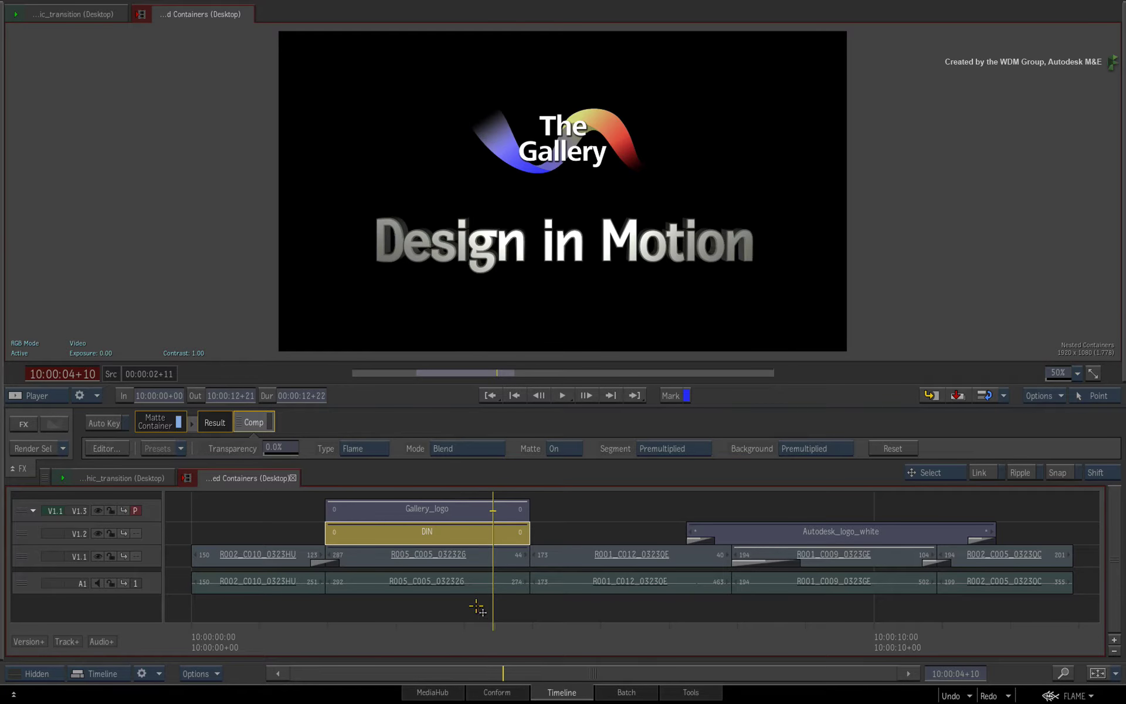
{"action": "left_click_drag", "start_coordinate": [472, 609], "coordinate": [496, 612]}
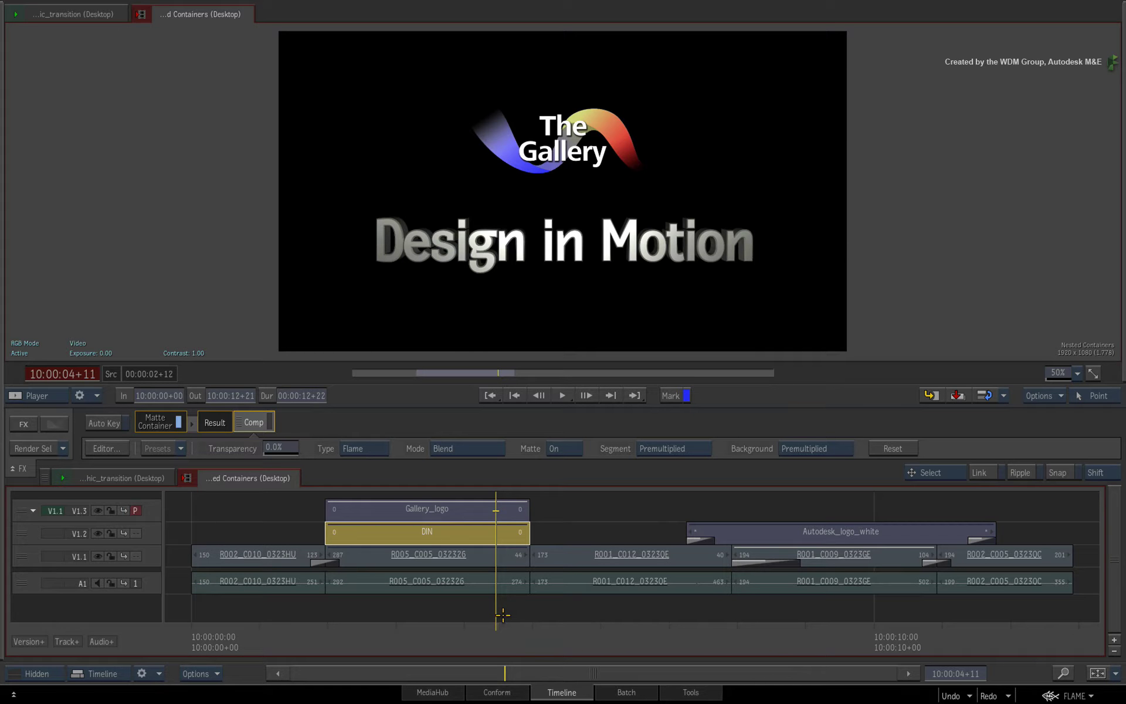
{"action": "key", "text": "Up"}
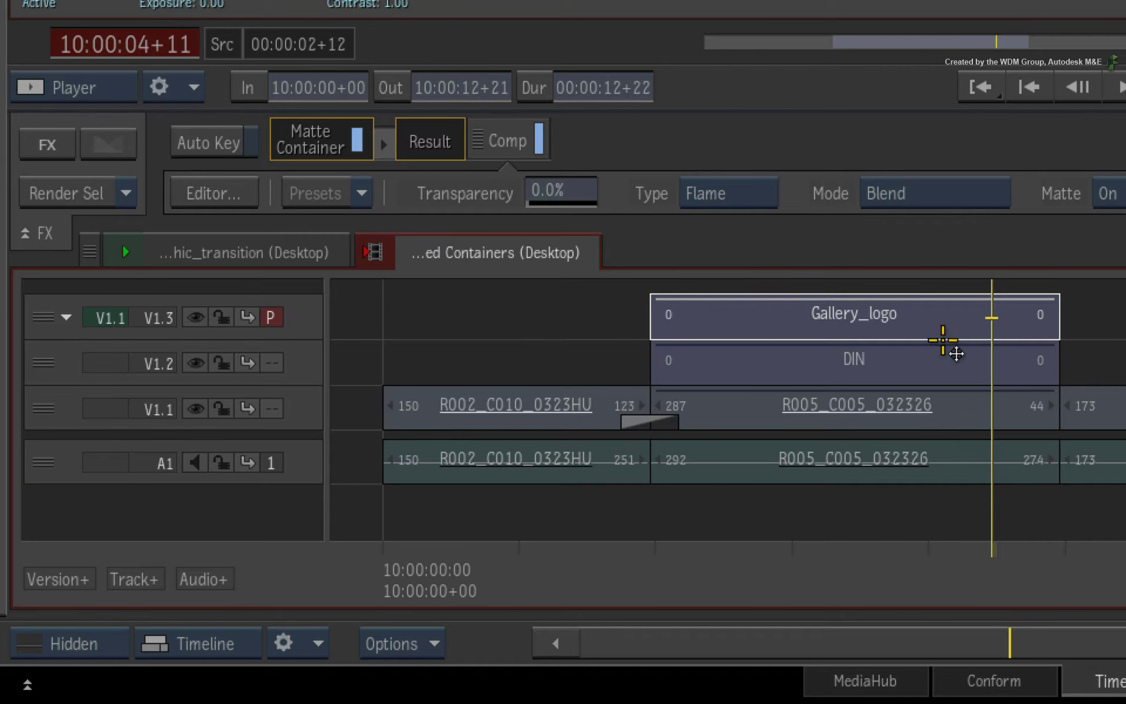
Nest Gallery_logo and DIN into a DIN container with Alt+~ and open it.
{"action": "left_click", "coordinate": [945, 313]}
{"action": "left_click", "coordinate": [956, 363], "text": "ctrl"}
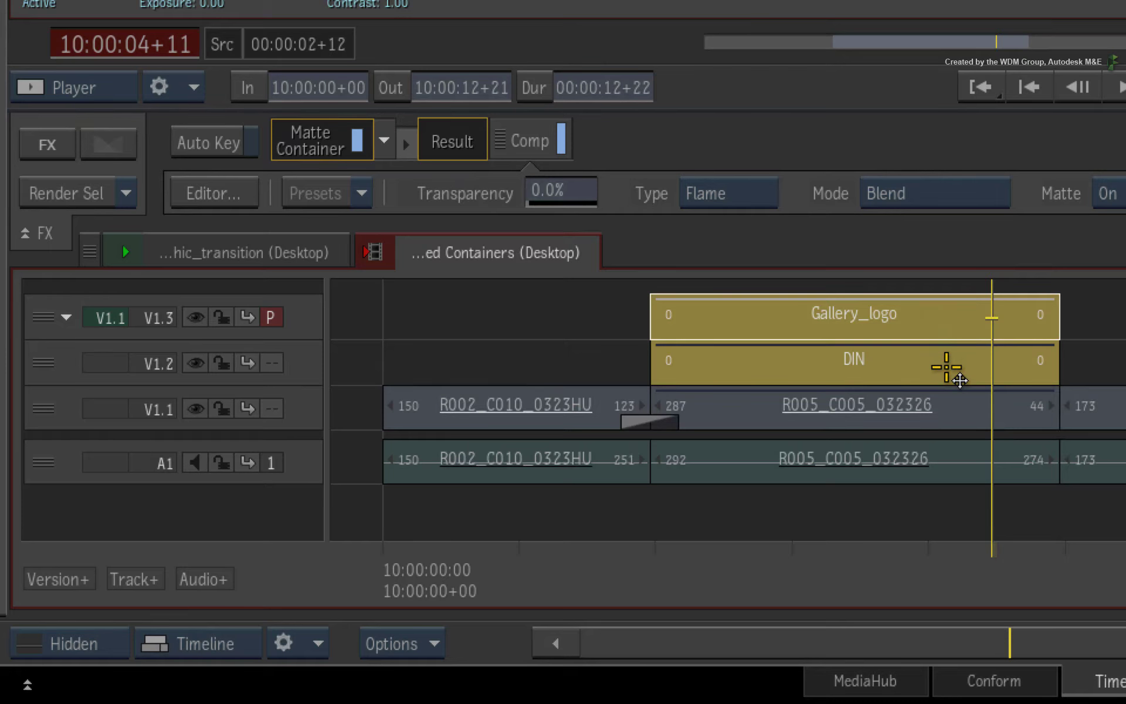
{"action": "key", "text": "alt+grave"}
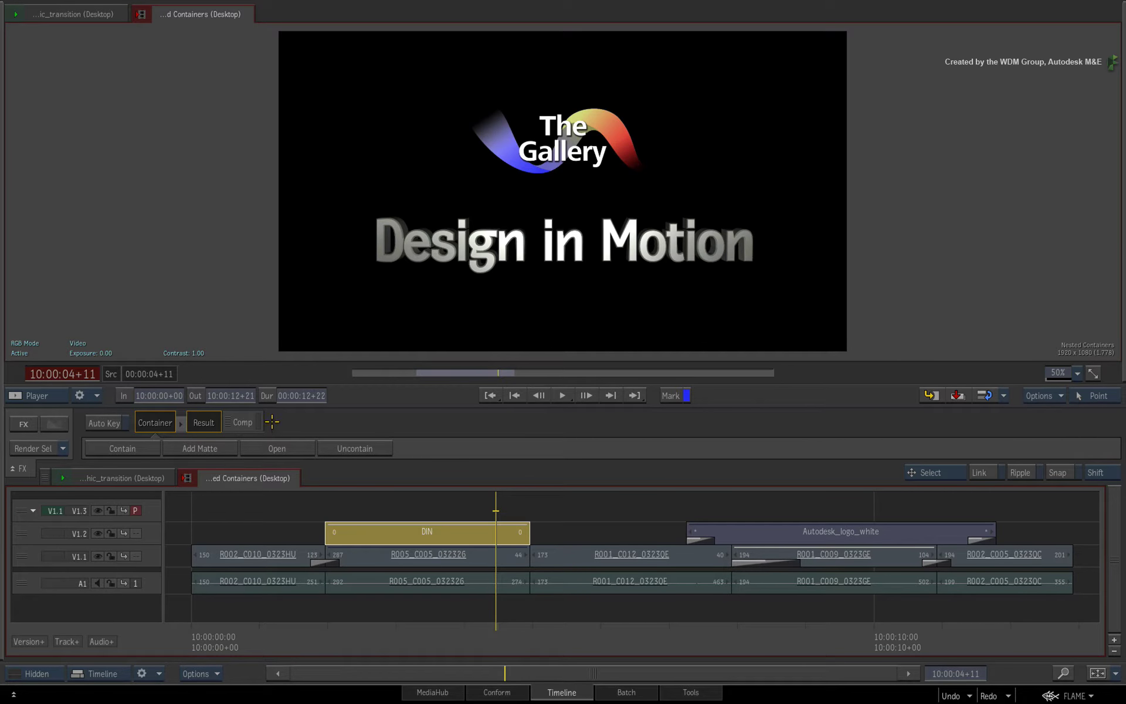
{"action": "left_click", "coordinate": [277, 448]}
Scrub and frame-step inside DIN to review 'The Gallery' and 'Design in Motion' animating in.
{"action": "left_click_drag", "start_coordinate": [427, 610], "coordinate": [297, 608]}
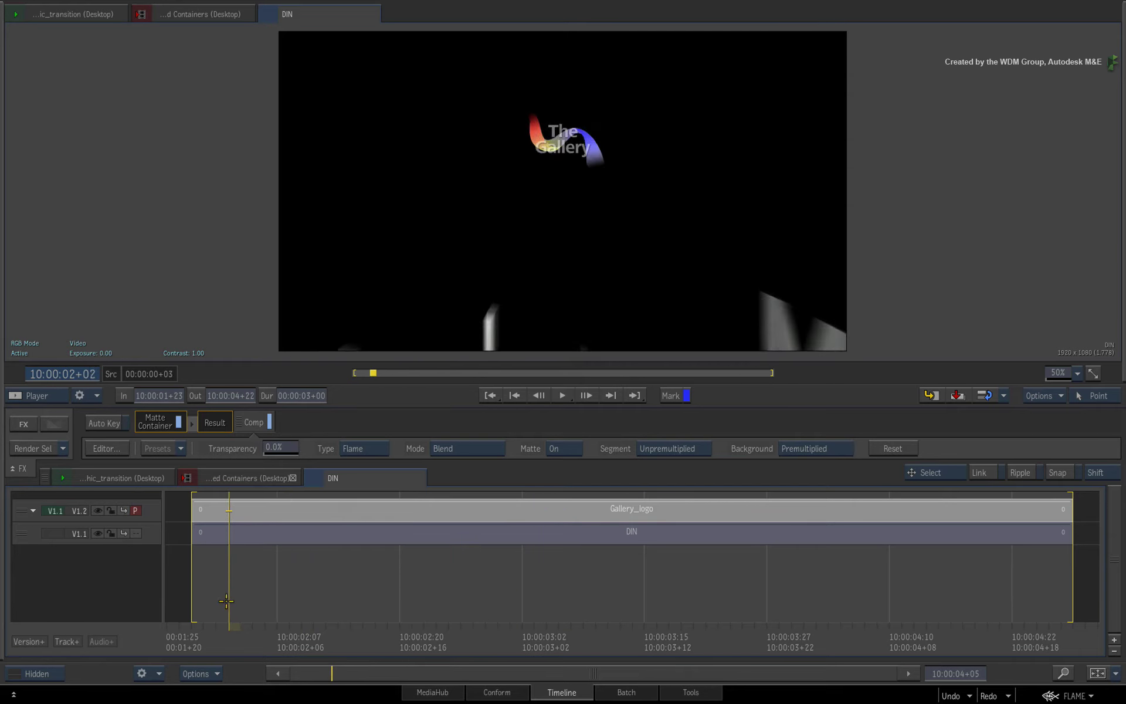
{"action": "key", "text": "Left"}
{"action": "left_click_drag", "start_coordinate": [238, 628], "coordinate": [605, 628]}
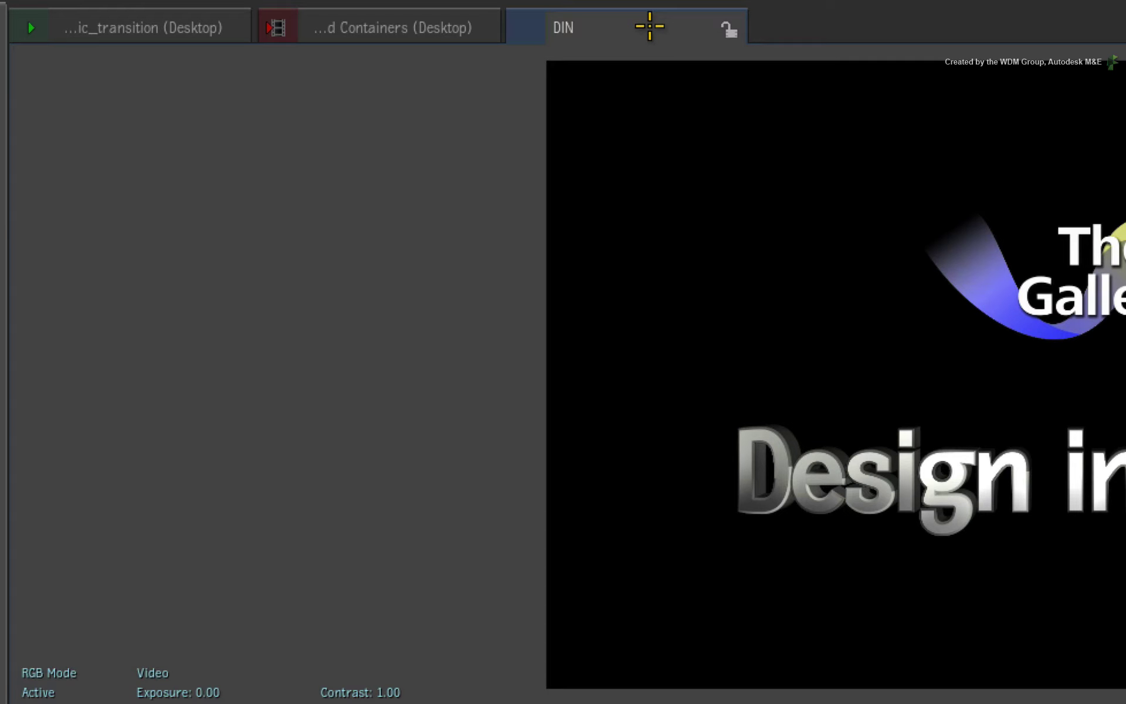
Lock the Record Viewer to the Containers sequence and preview the titles over the bridge footage.
{"action": "key", "text": "F7"}
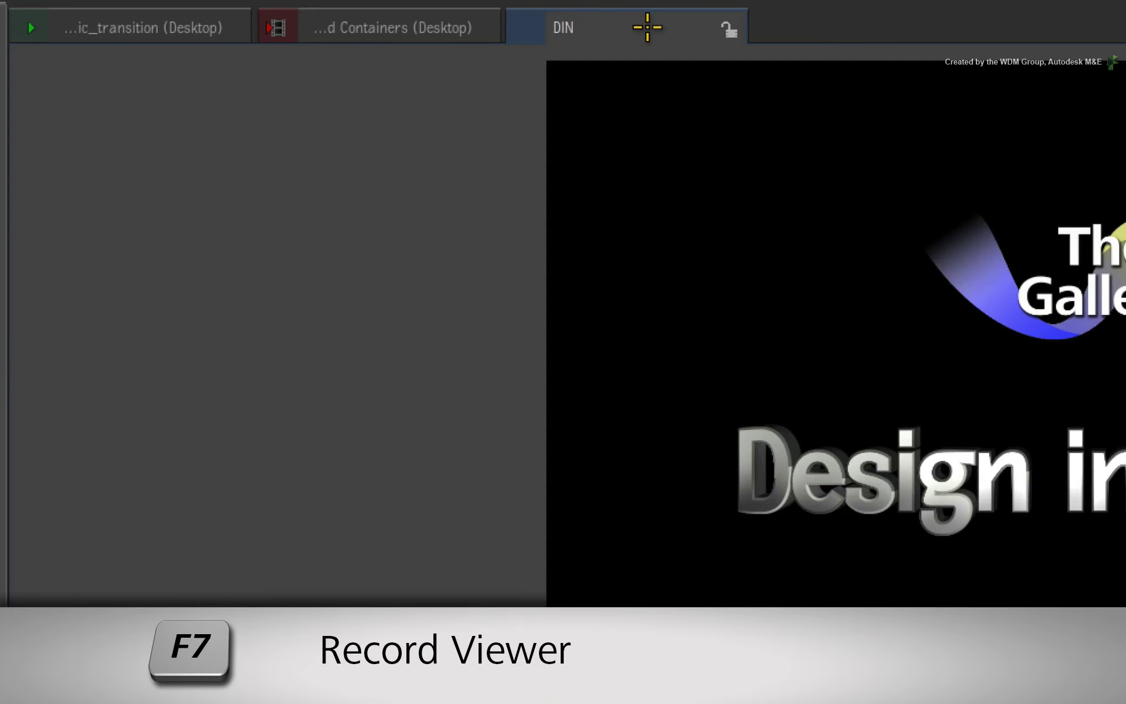
{"action": "left_click", "coordinate": [390, 26]}
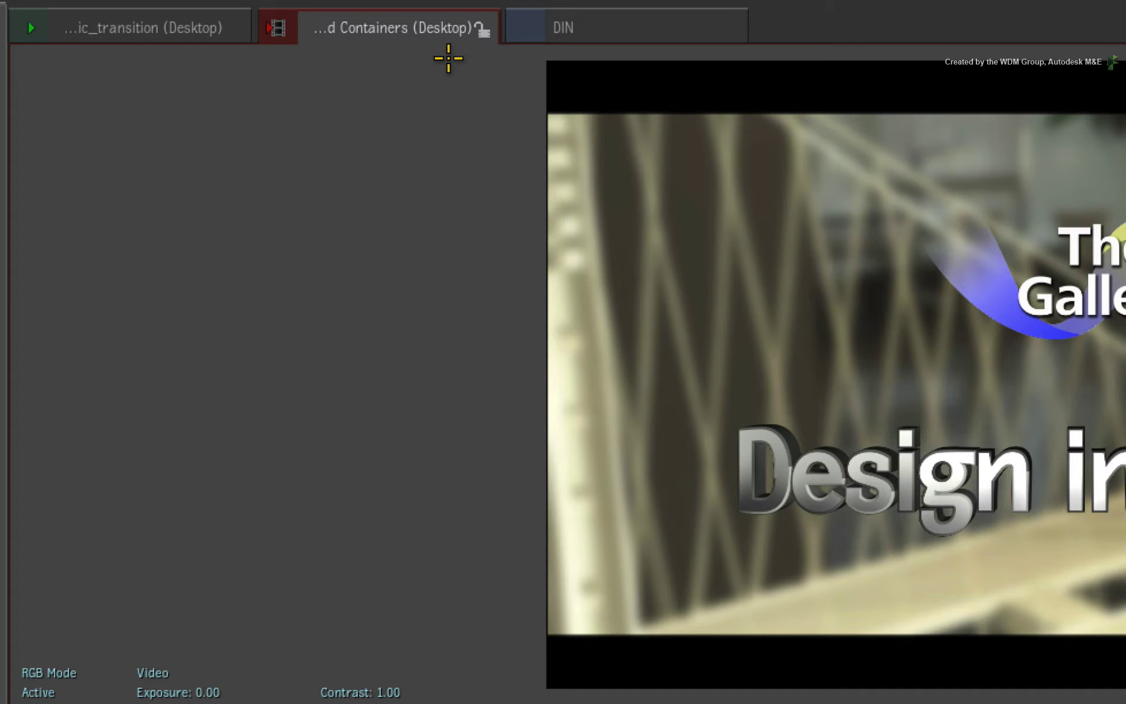
{"action": "left_click", "coordinate": [484, 29]}
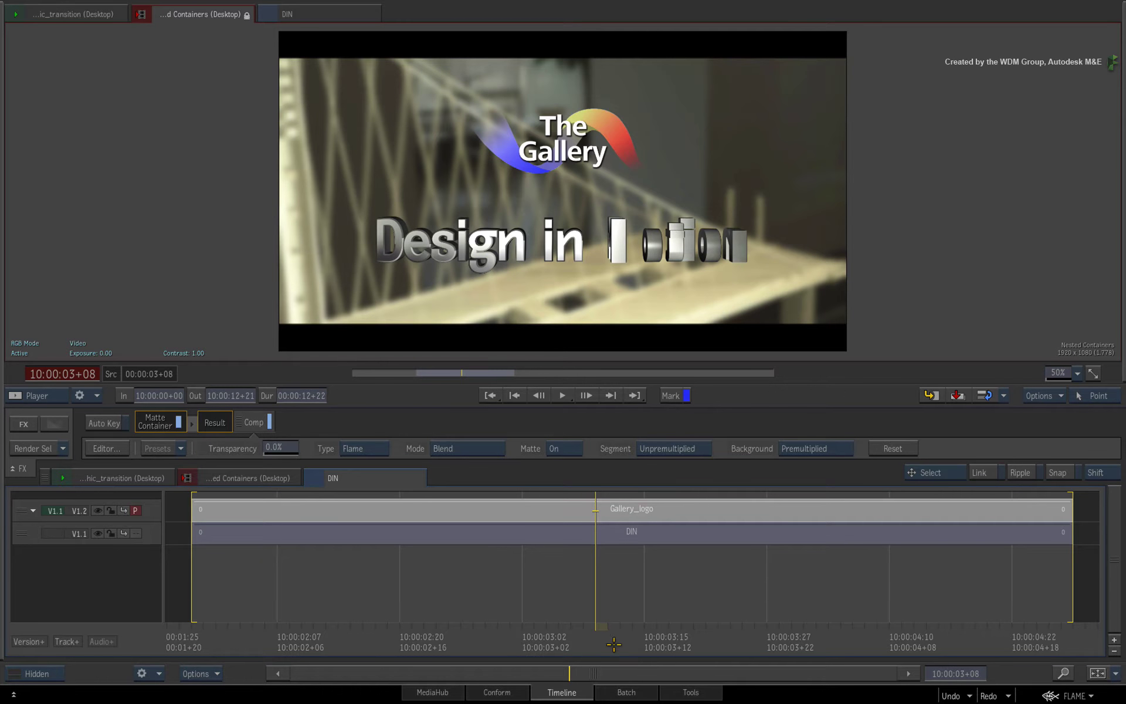
{"action": "left_click_drag", "start_coordinate": [613, 644], "coordinate": [730, 625]}
{"action": "left_click_drag", "start_coordinate": [800, 621], "coordinate": [880, 614]}
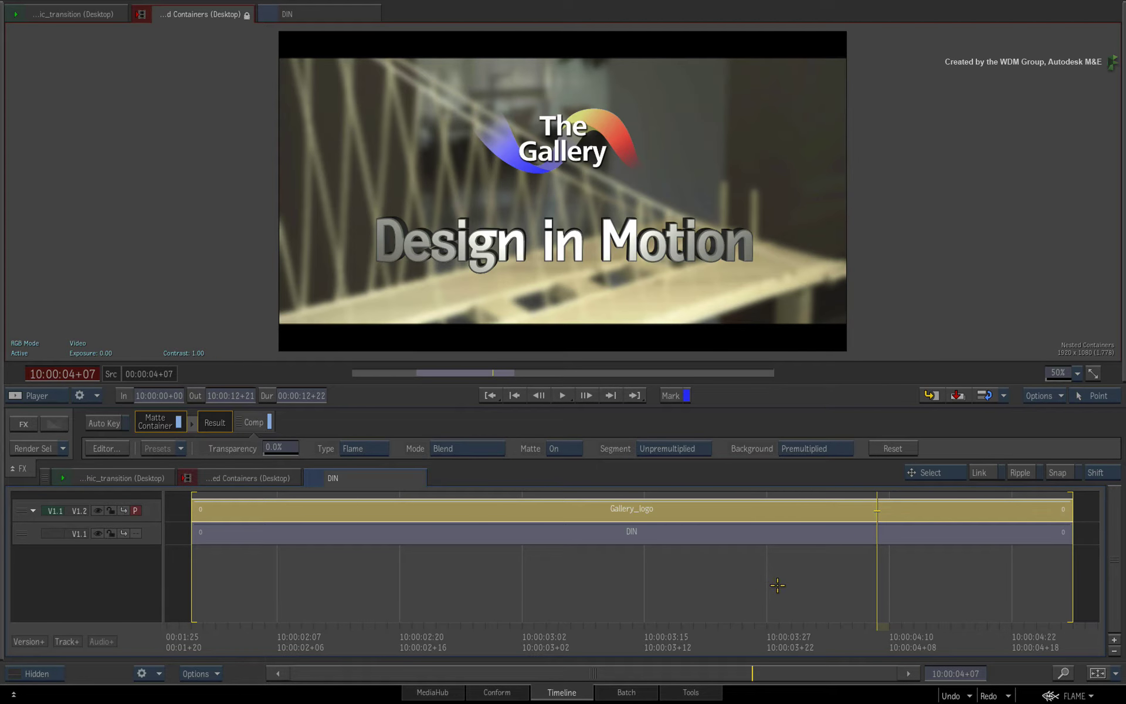
Enable Snap in the DIN timeline and move back to 10:00:02+08.
{"action": "left_click", "coordinate": [1062, 472]}
{"action": "left_click_drag", "start_coordinate": [872, 633], "coordinate": [305, 617]}
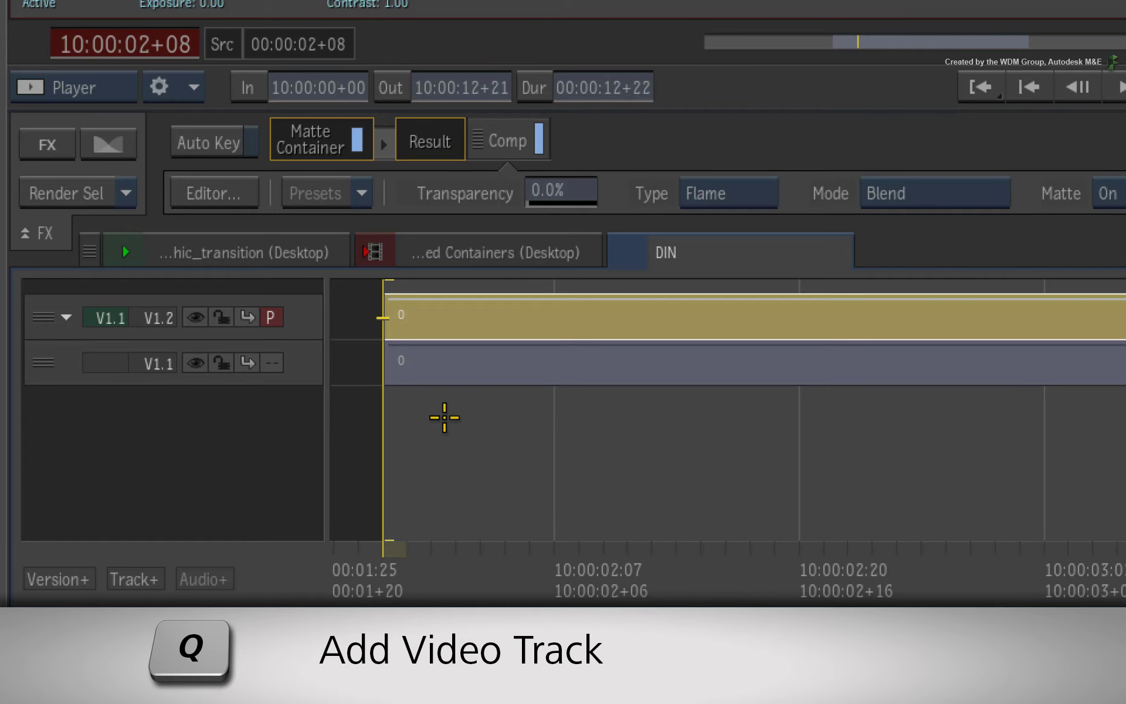
Add video track V1.3 and place the graphic_transition clip from the reels on it.
{"action": "key", "text": "q"}
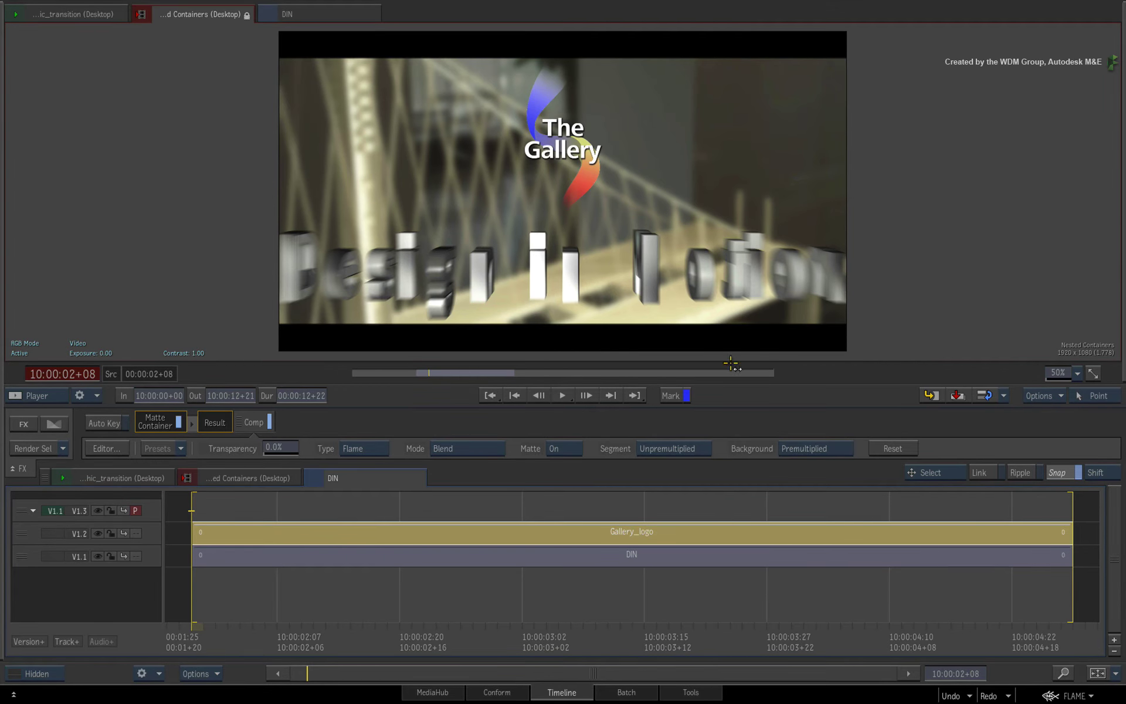
{"action": "key", "text": "Escape"}
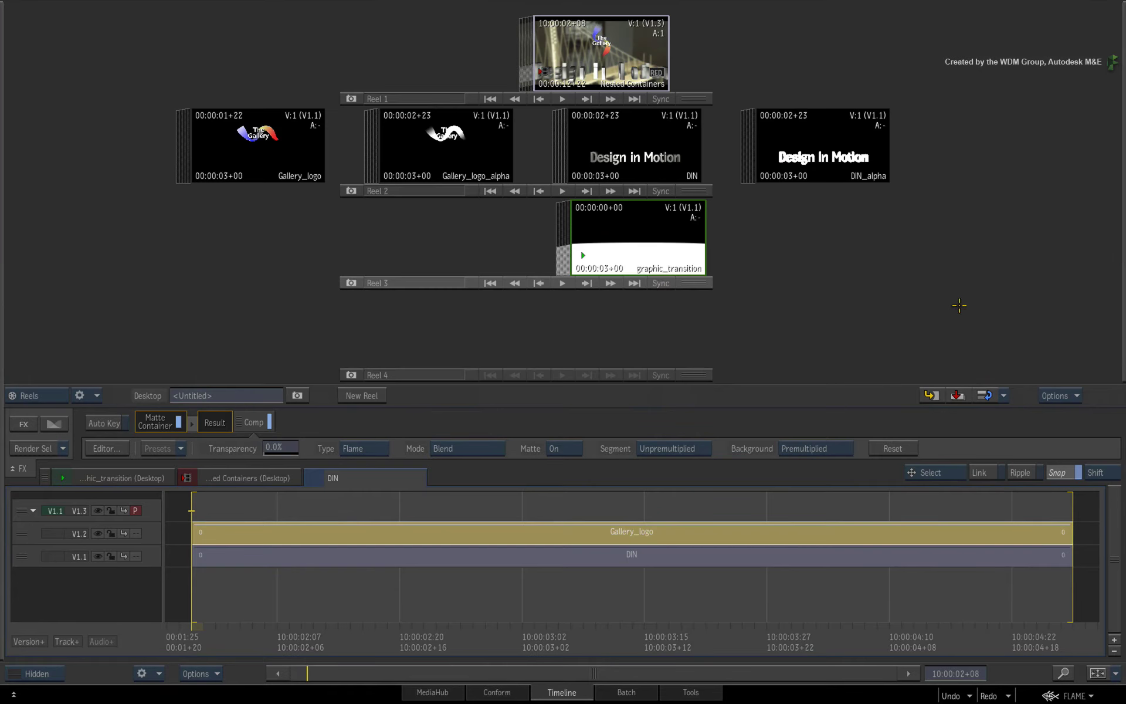
{"action": "left_click", "coordinate": [635, 265]}
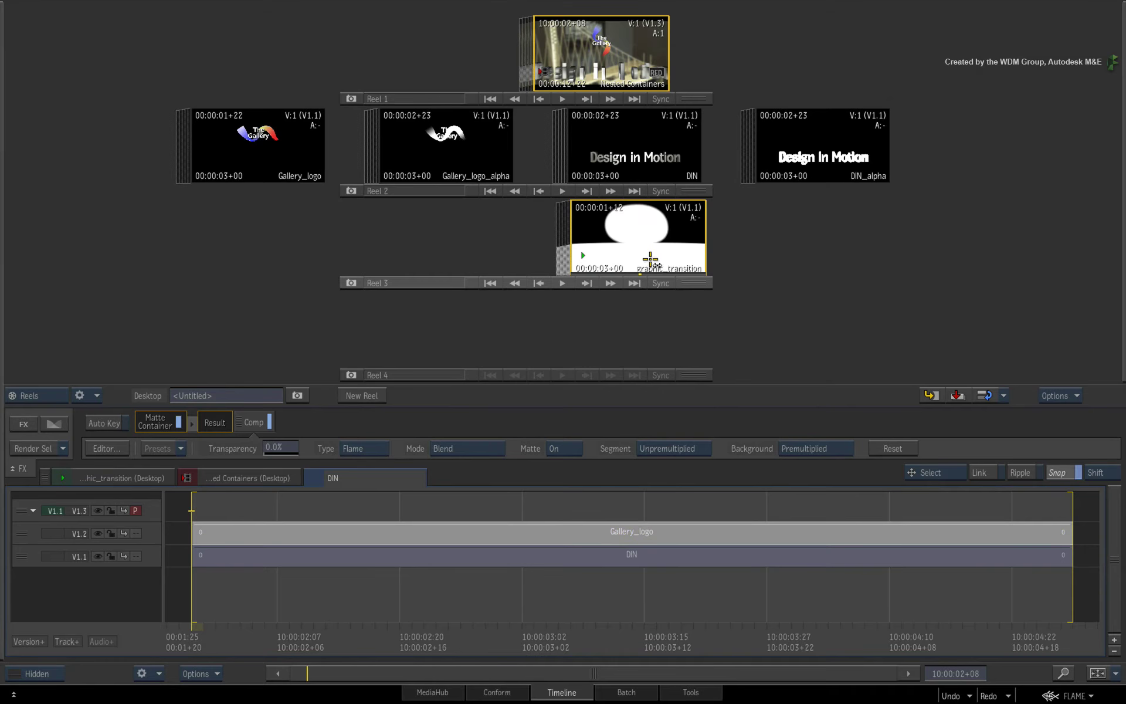
{"action": "left_click_drag", "start_coordinate": [538, 255], "coordinate": [233, 497]}
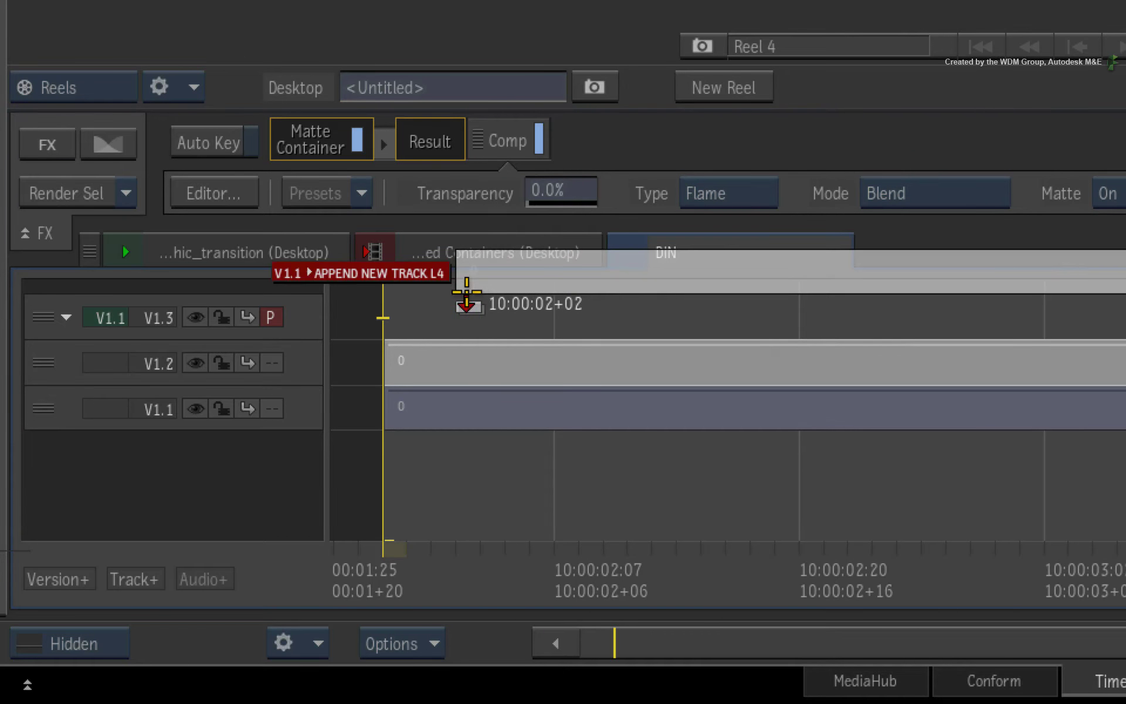
{"action": "left_click_drag", "start_coordinate": [466, 291], "coordinate": [405, 305]}
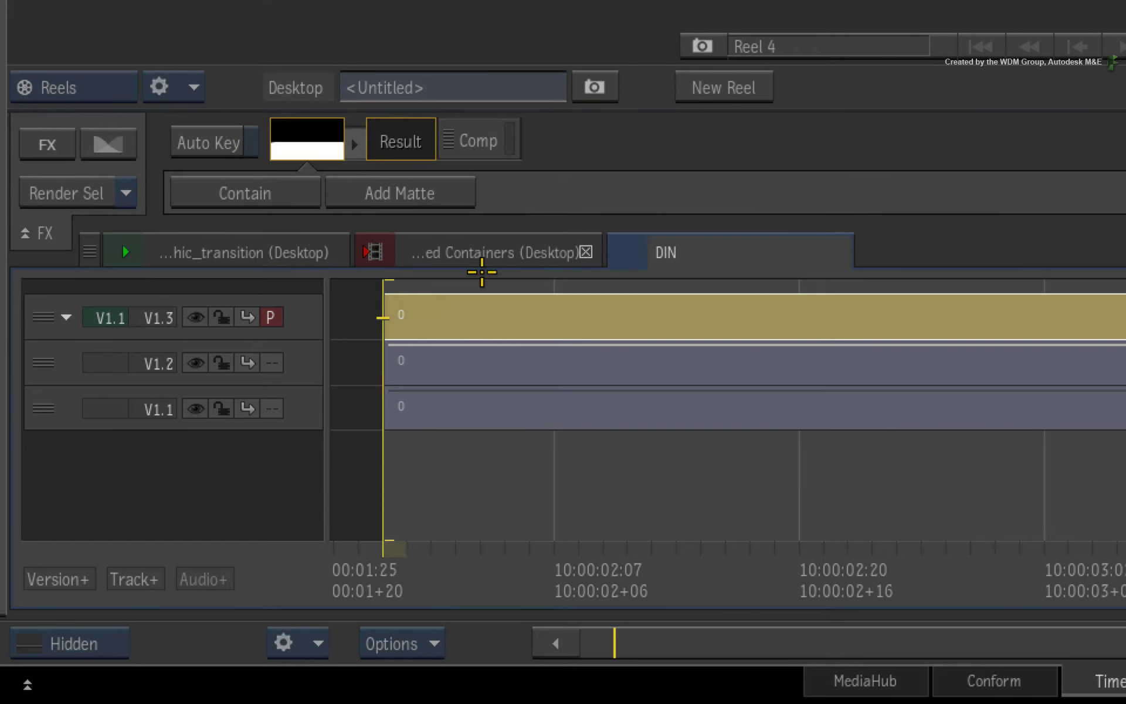
Add a matte using graphic_transition as the transition matte.
{"action": "key", "text": "Escape"}
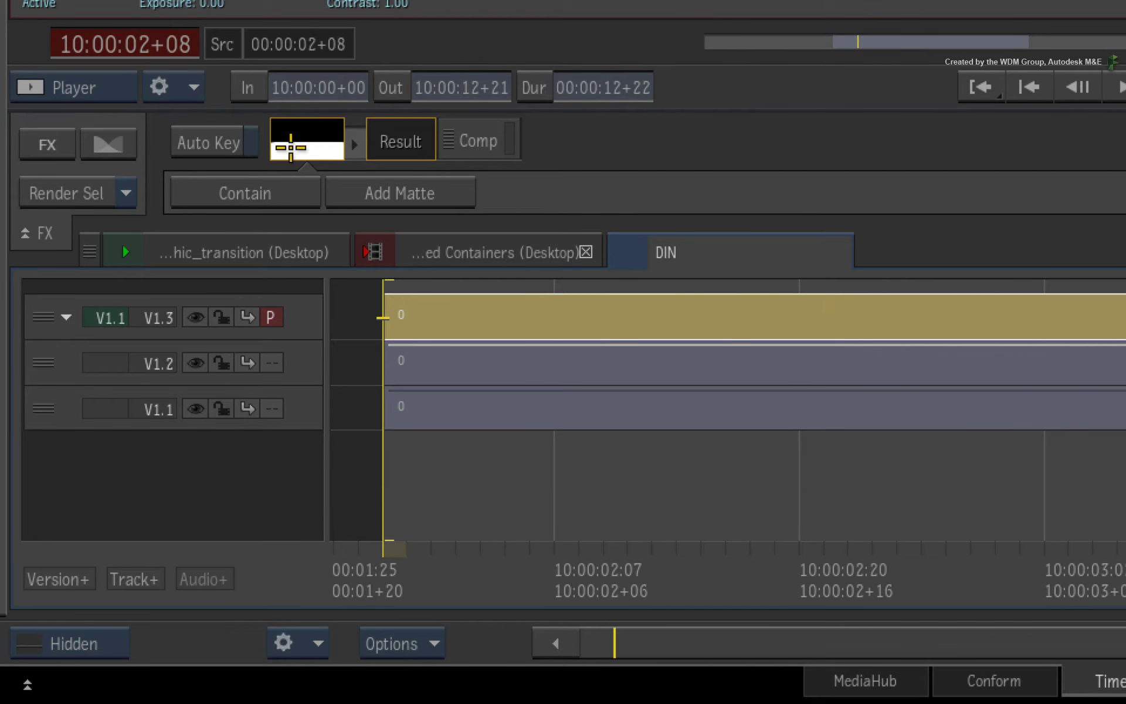
{"action": "left_click", "coordinate": [378, 195]}
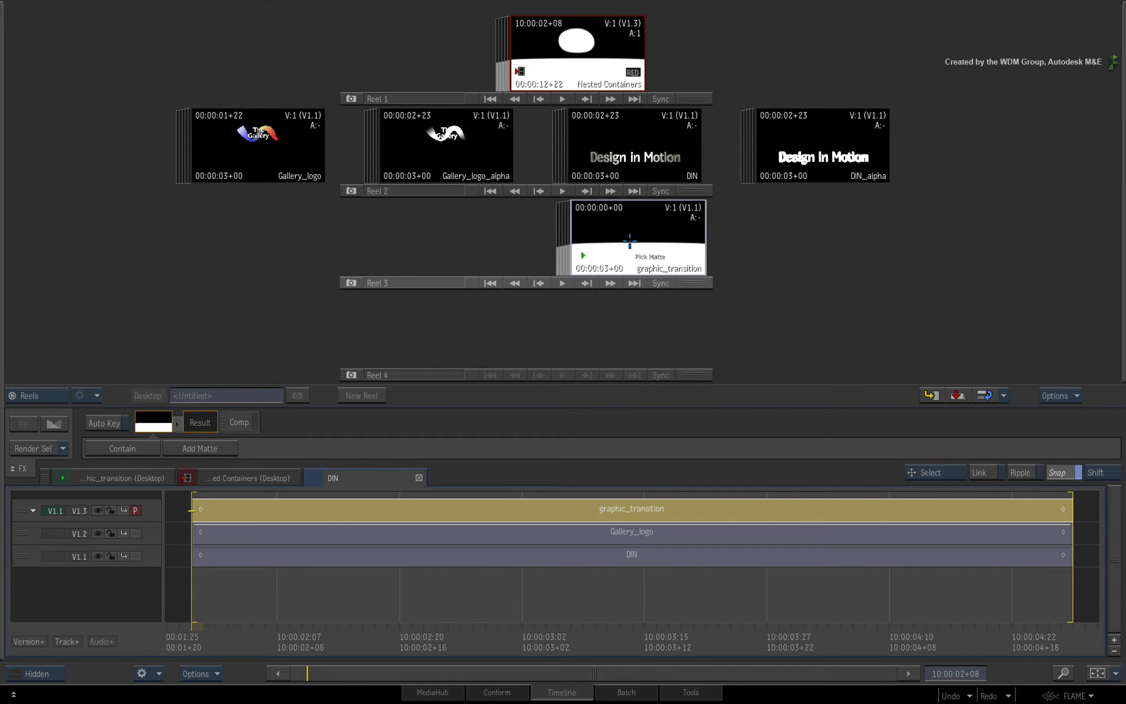
{"action": "left_click", "coordinate": [632, 245]}
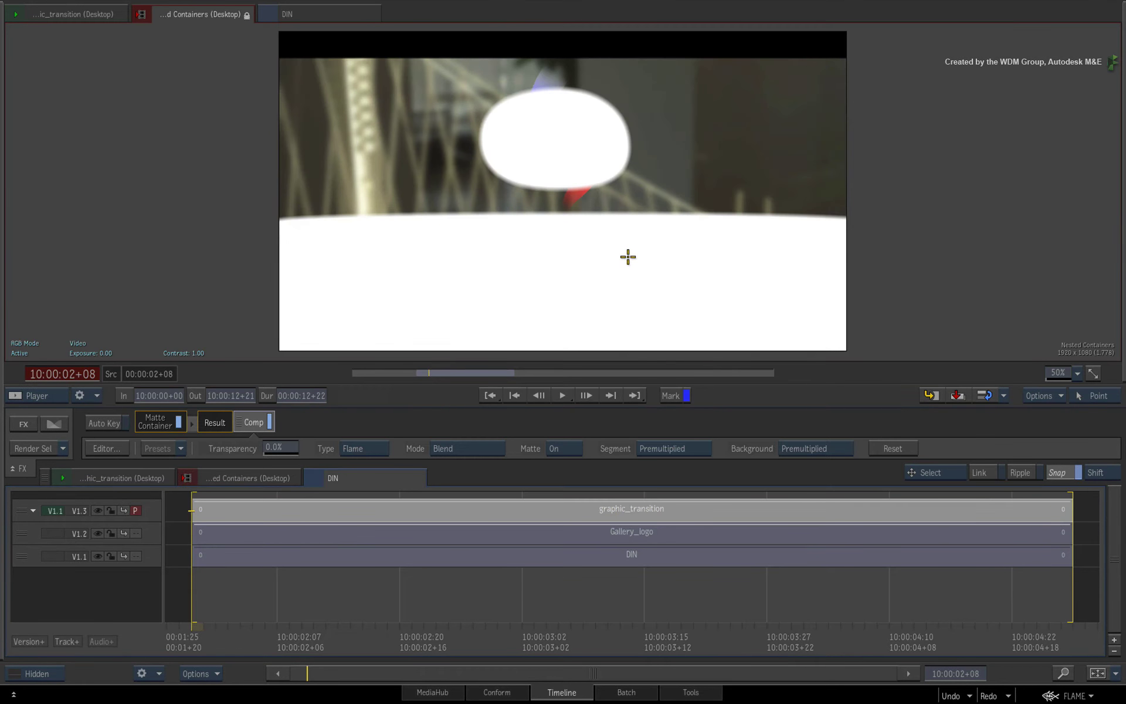
Move the positioner to 10:00:02+05, where the matte wipe begins.
{"action": "left_click", "coordinate": [269, 599]}
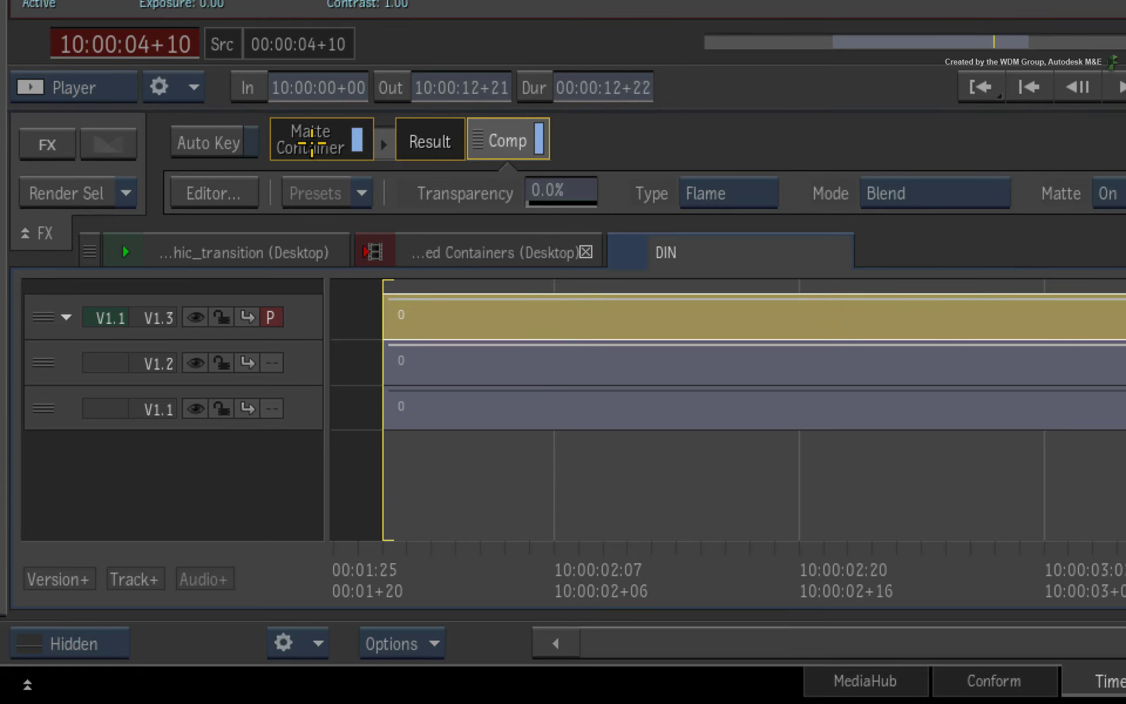
Select Matte Container in the FX ribbon and open the Comp editor.
{"action": "left_click", "coordinate": [159, 422]}
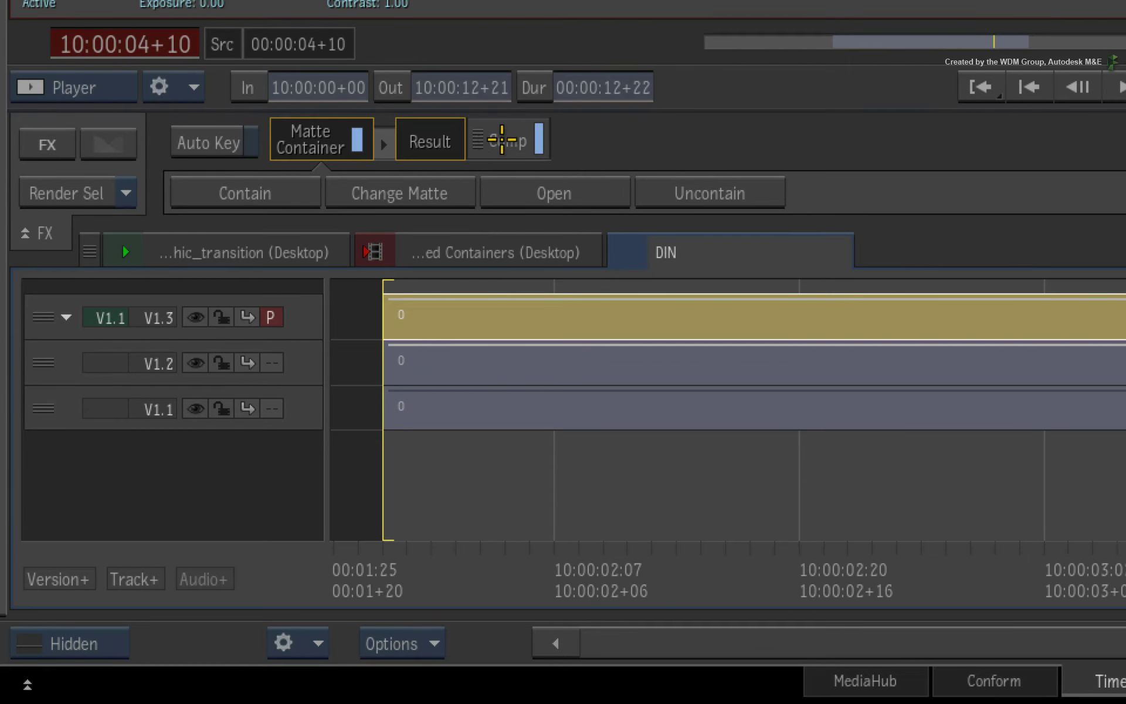
{"action": "double_click", "coordinate": [505, 143]}
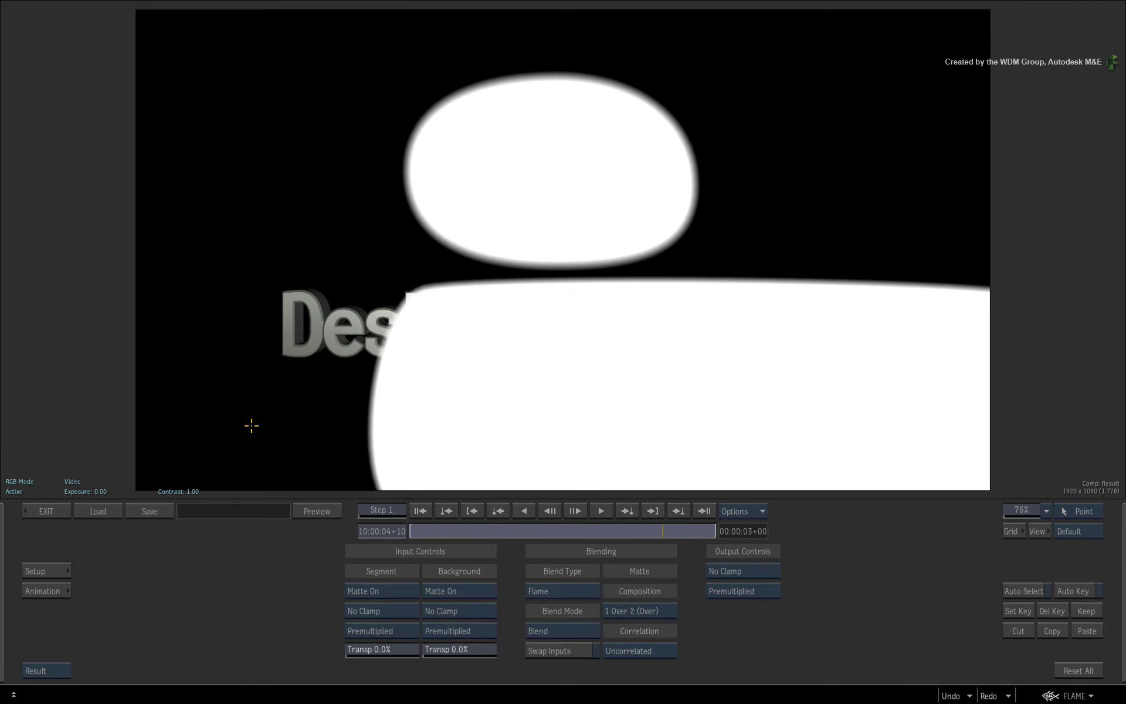
Toggle the Comp viewer to OutMatte with F4 and scrub back to inspect the wipe.
{"action": "key", "text": "F4"}
{"action": "key", "text": "F4"}
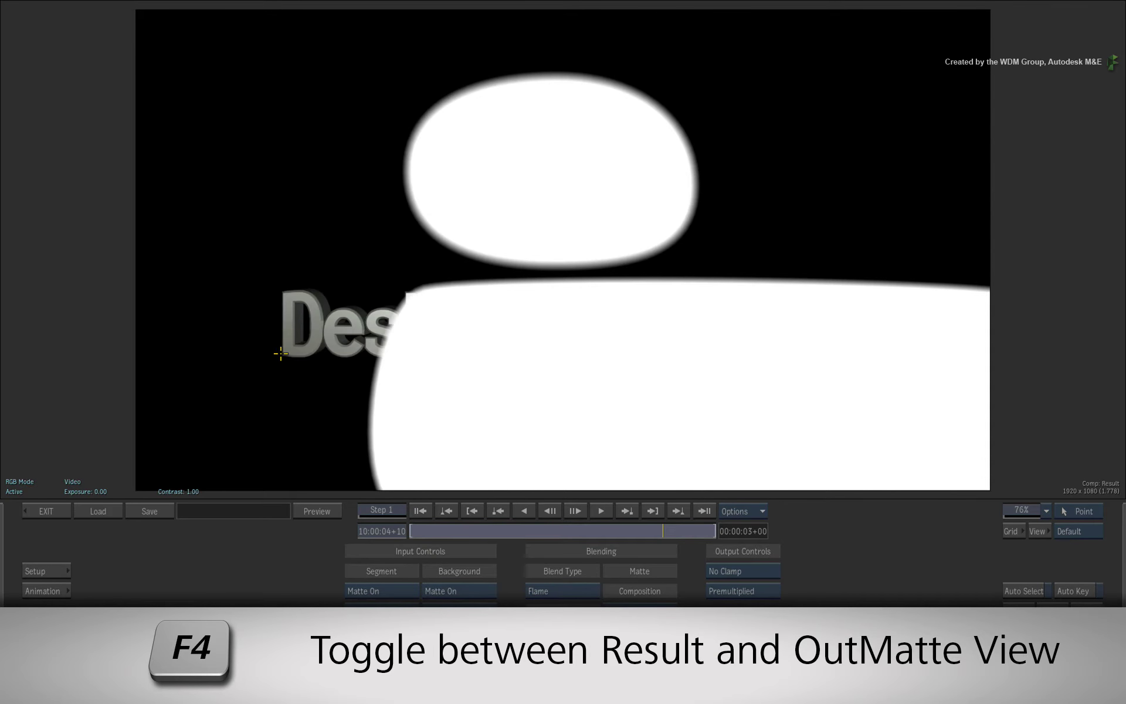
{"action": "key", "text": "F4"}
{"action": "key", "text": "F4"}
{"action": "key", "text": "F4"}
{"action": "key", "text": "F4"}
{"action": "key", "text": "F4"}
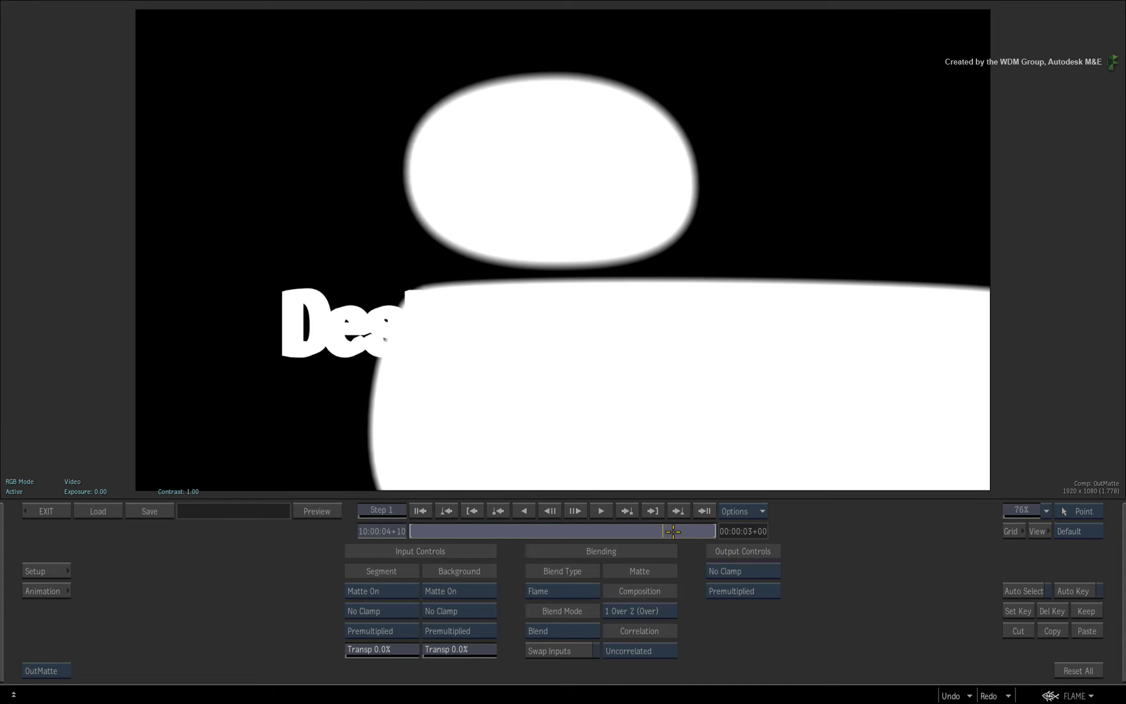
{"action": "mouse_move", "coordinate": [672, 531]}
{"action": "left_mouse_down"}
{"action": "mouse_move", "coordinate": [415, 542]}
{"action": "mouse_move", "coordinate": [687, 529]}
{"action": "mouse_move", "coordinate": [662, 530]}
{"action": "left_mouse_up"}
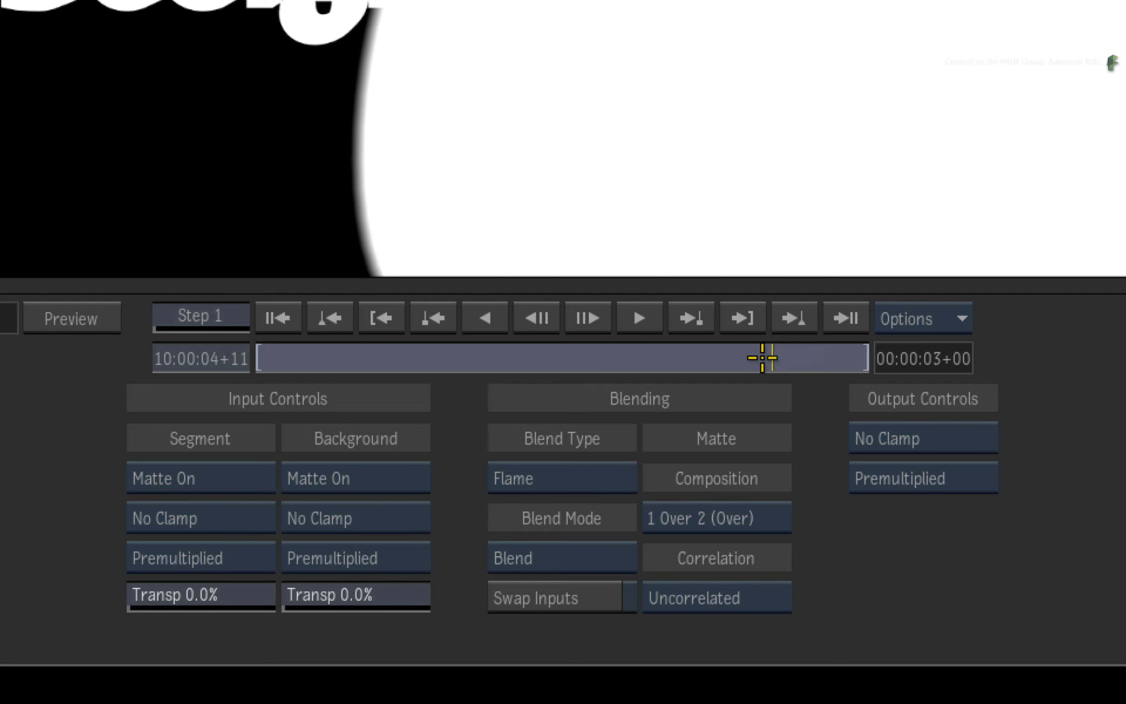
Switch the Comp blend mode to 2 Minus 1 (Outside) and scrub through the matte frames.
{"action": "left_click", "coordinate": [763, 520]}
{"action": "left_click", "coordinate": [835, 384]}
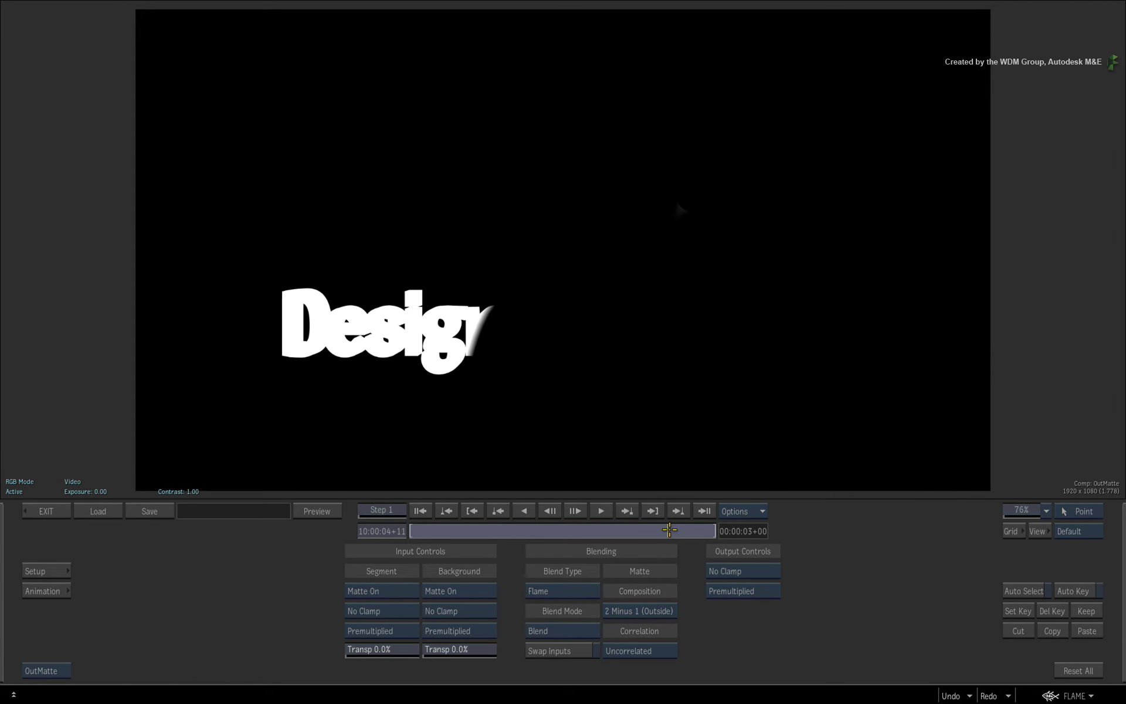
{"action": "left_click_drag", "start_coordinate": [667, 530], "coordinate": [618, 531]}
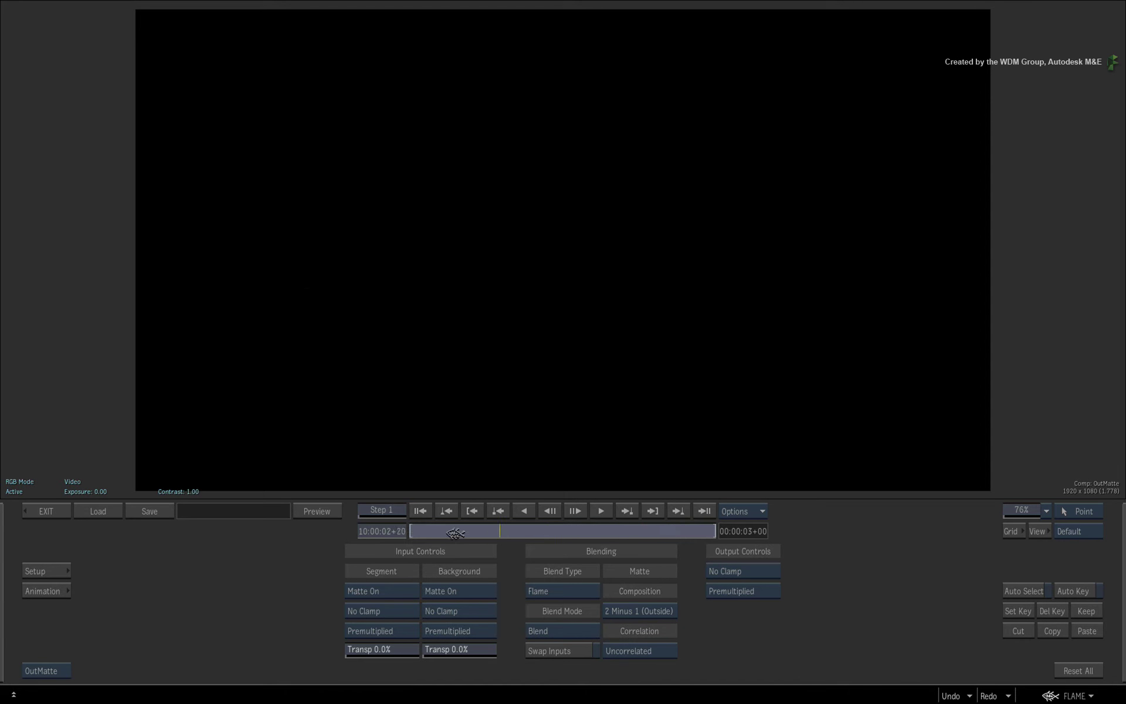
{"action": "mouse_move", "coordinate": [455, 532]}
{"action": "left_mouse_down"}
{"action": "mouse_move", "coordinate": [382, 531]}
{"action": "mouse_move", "coordinate": [537, 523]}
{"action": "left_mouse_up"}
{"action": "left_click_drag", "start_coordinate": [676, 545], "coordinate": [585, 540]}
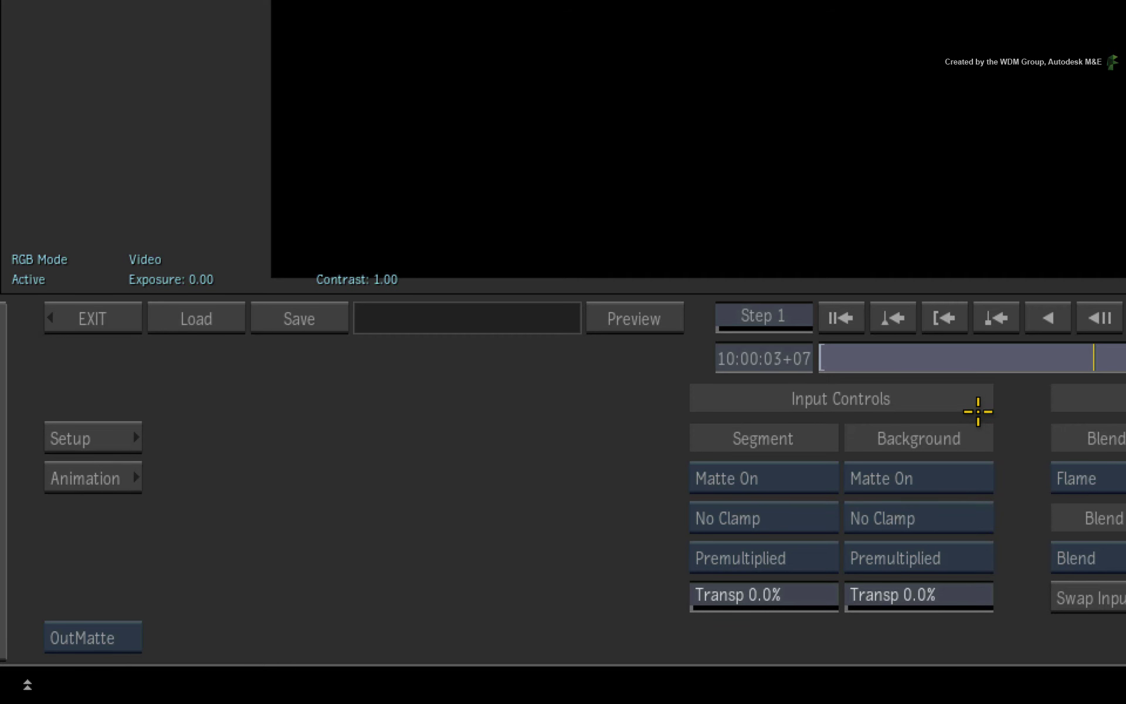
Apply Matte Invert to the segment input, check a later frame, and return to Result view.
{"action": "left_click", "coordinate": [809, 474]}
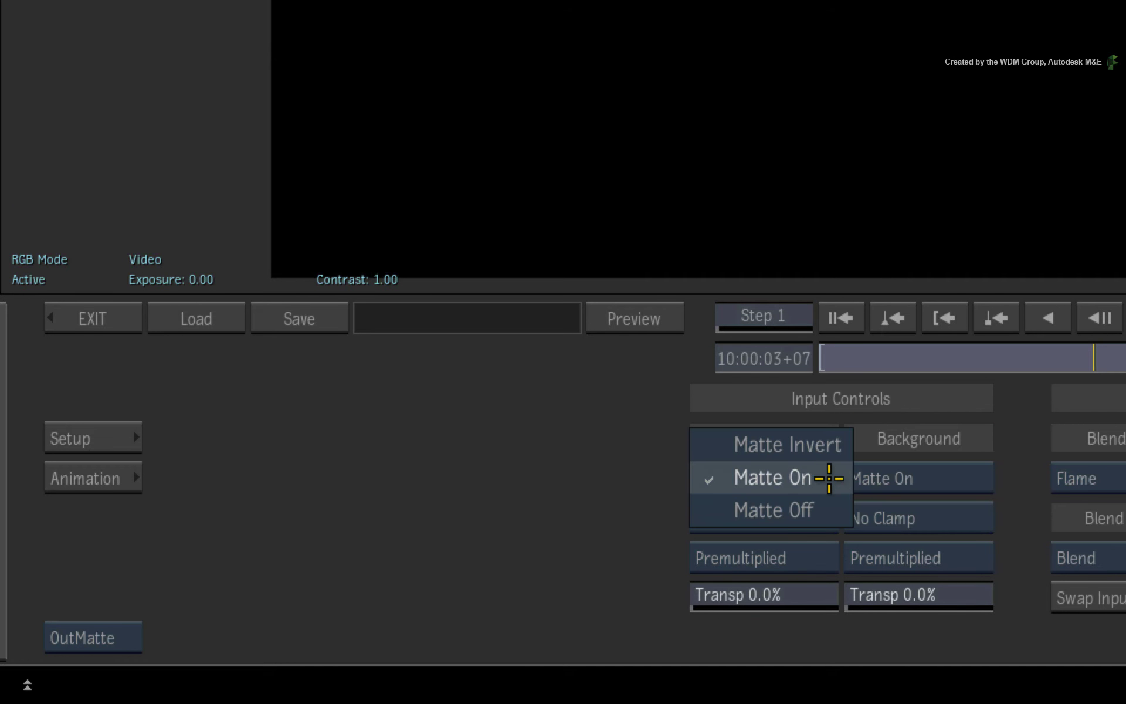
{"action": "left_click", "coordinate": [834, 446]}
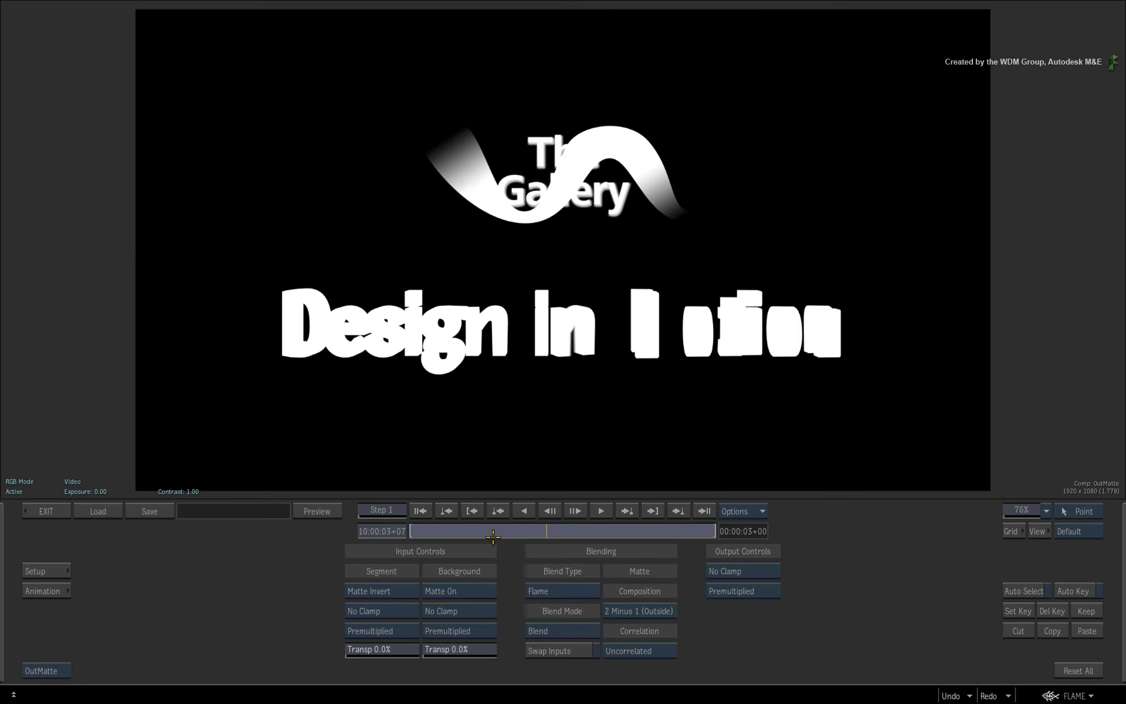
{"action": "left_click_drag", "start_coordinate": [493, 537], "coordinate": [163, 522]}
{"action": "key", "text": "F4"}
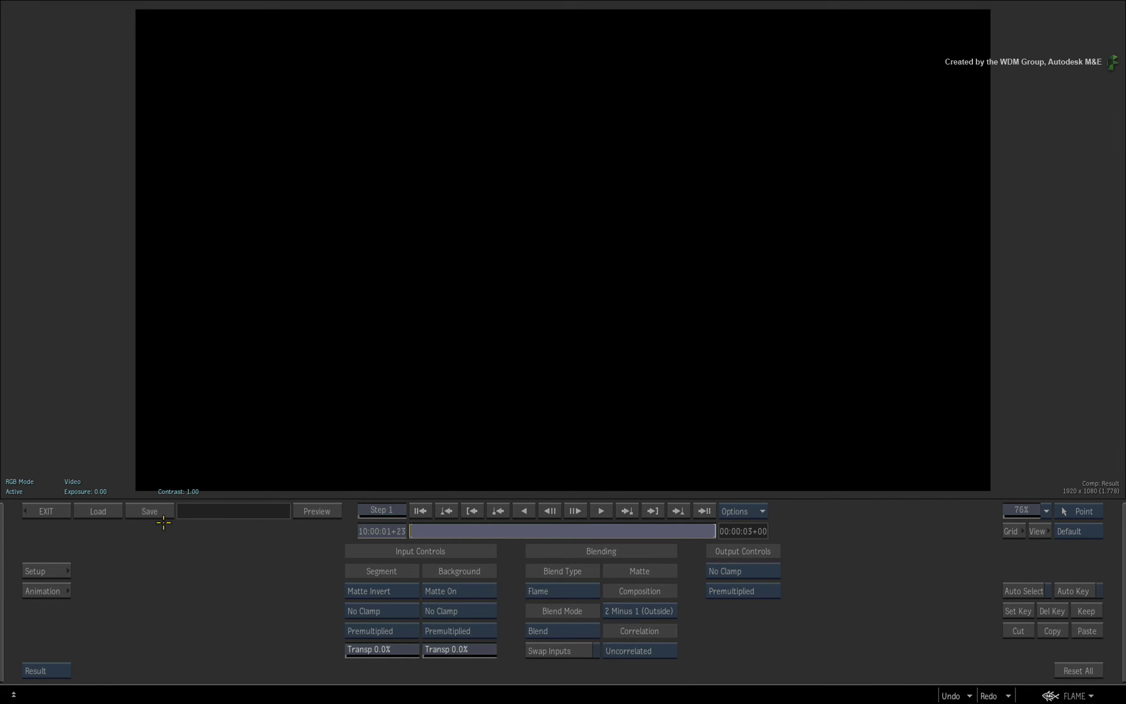
Exit the Comp, review the 'Design in Motion' wipe, and close the DIN container tab.
{"action": "left_click", "coordinate": [48, 511]}
{"action": "left_click_drag", "start_coordinate": [229, 627], "coordinate": [445, 483]}
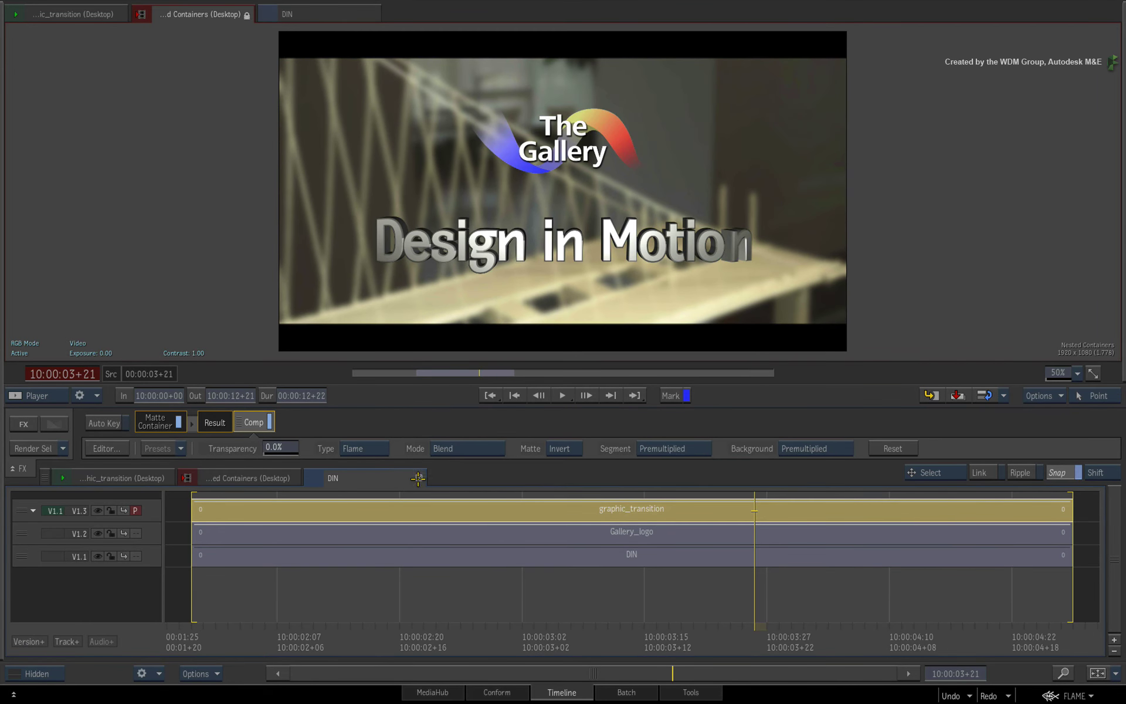
{"action": "left_click", "coordinate": [417, 478]}
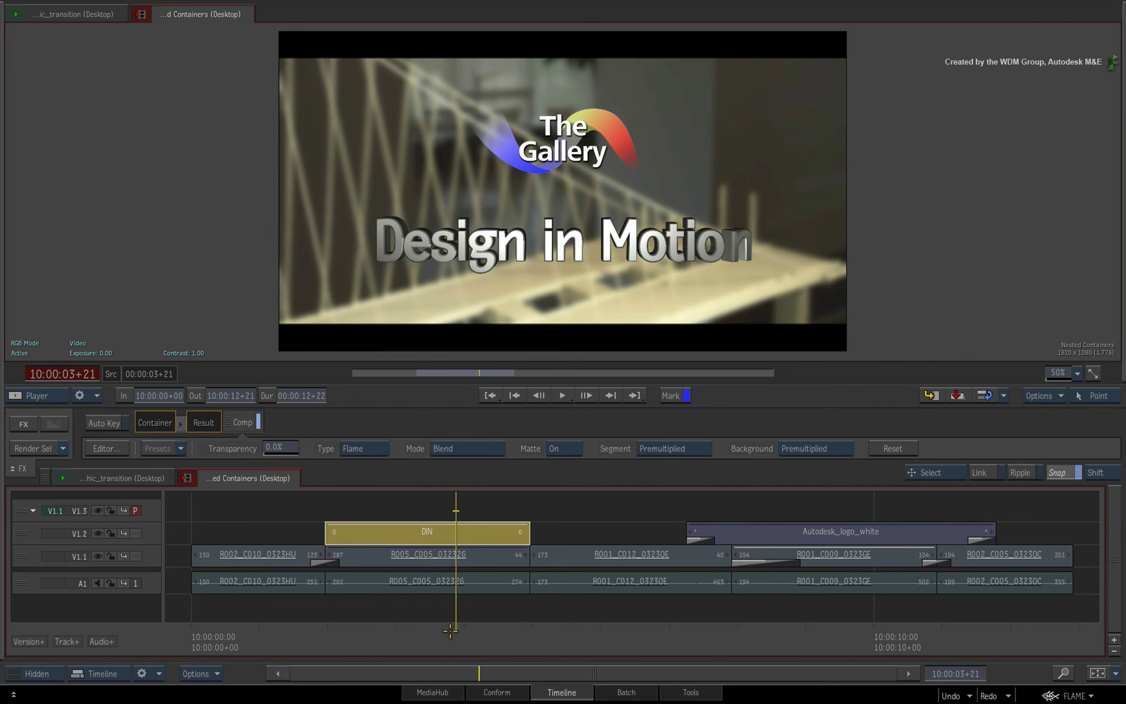
{"action": "left_click_drag", "start_coordinate": [450, 636], "coordinate": [401, 632]}
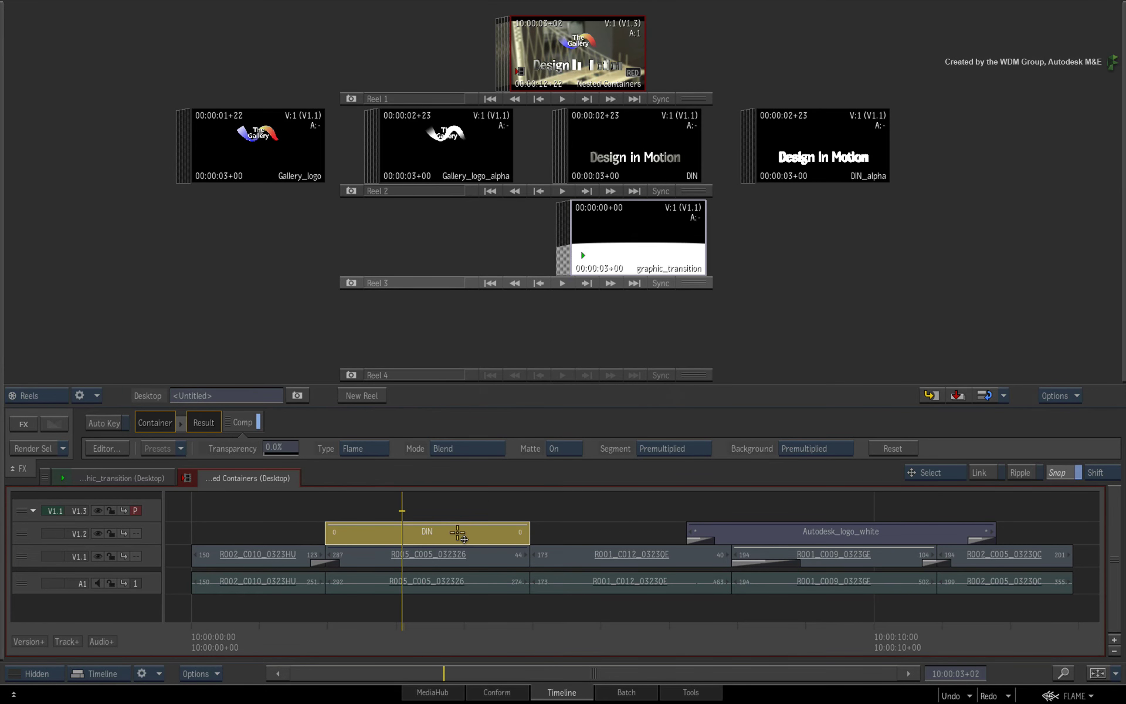
Copy the DIN segment onto Reel 4 as a clip, preview it and load it.
{"action": "left_click_drag", "start_coordinate": [459, 512], "coordinate": [623, 325]}
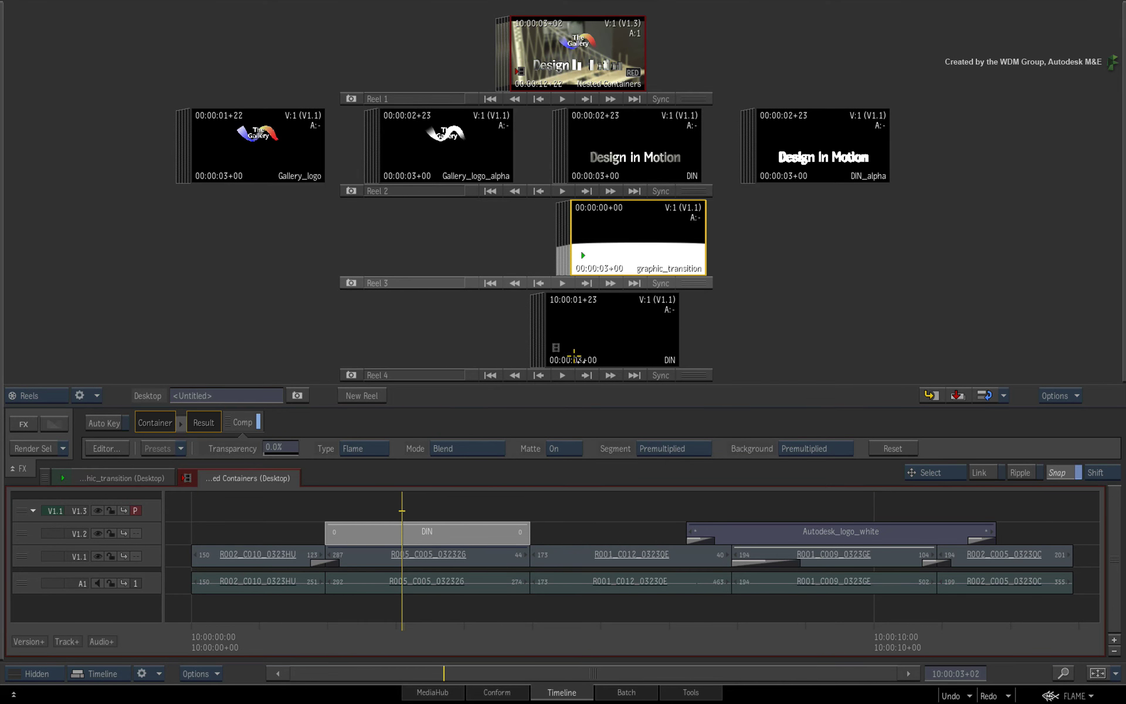
{"action": "left_click_drag", "start_coordinate": [575, 356], "coordinate": [595, 350]}
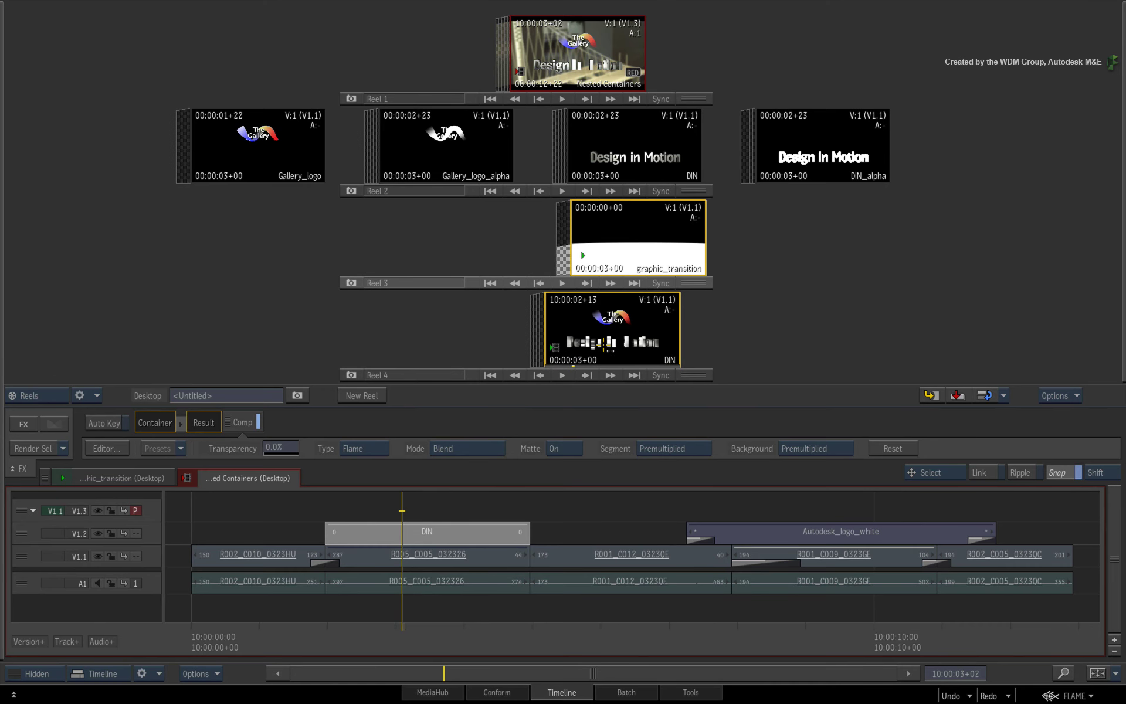
{"action": "left_click", "coordinate": [610, 347]}
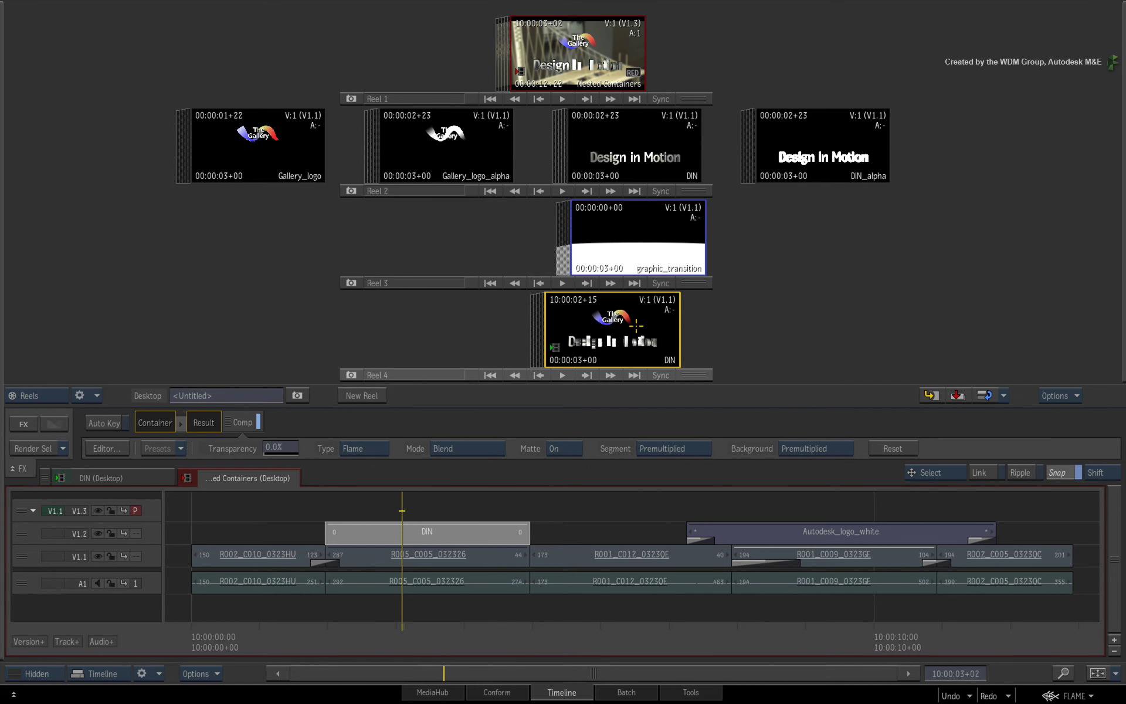
Show the Player view and play back the Nested Containers sequence.
{"action": "key", "text": "grave"}
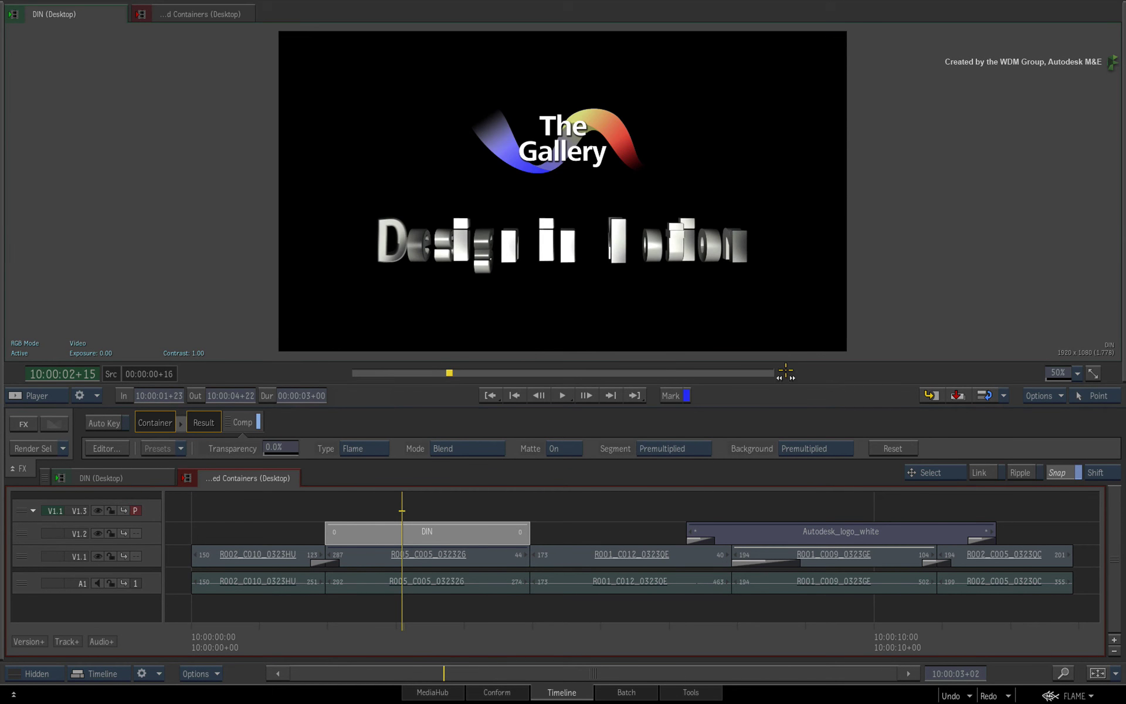
{"action": "left_click", "coordinate": [406, 629]}
{"action": "key", "text": "space"}
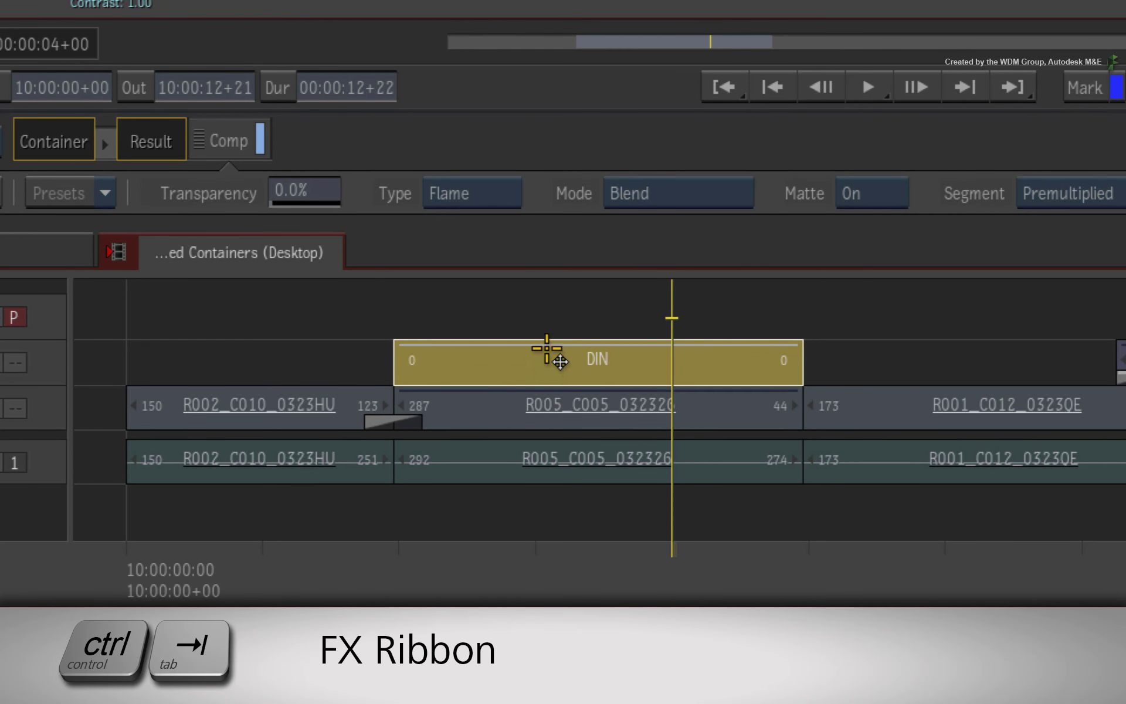
Convert the DIN segment into a Batch FX from the FX Ribbon, confirming the warning.
{"action": "key", "text": "ctrl+Tab"}
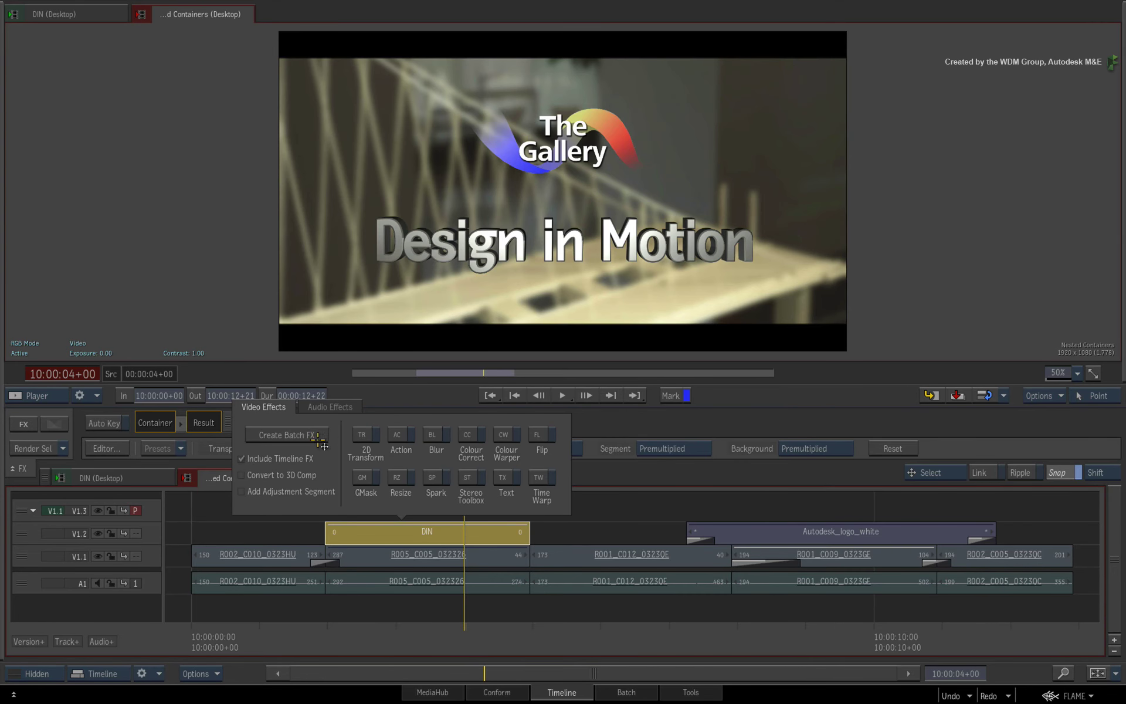
{"action": "left_click", "coordinate": [311, 436]}
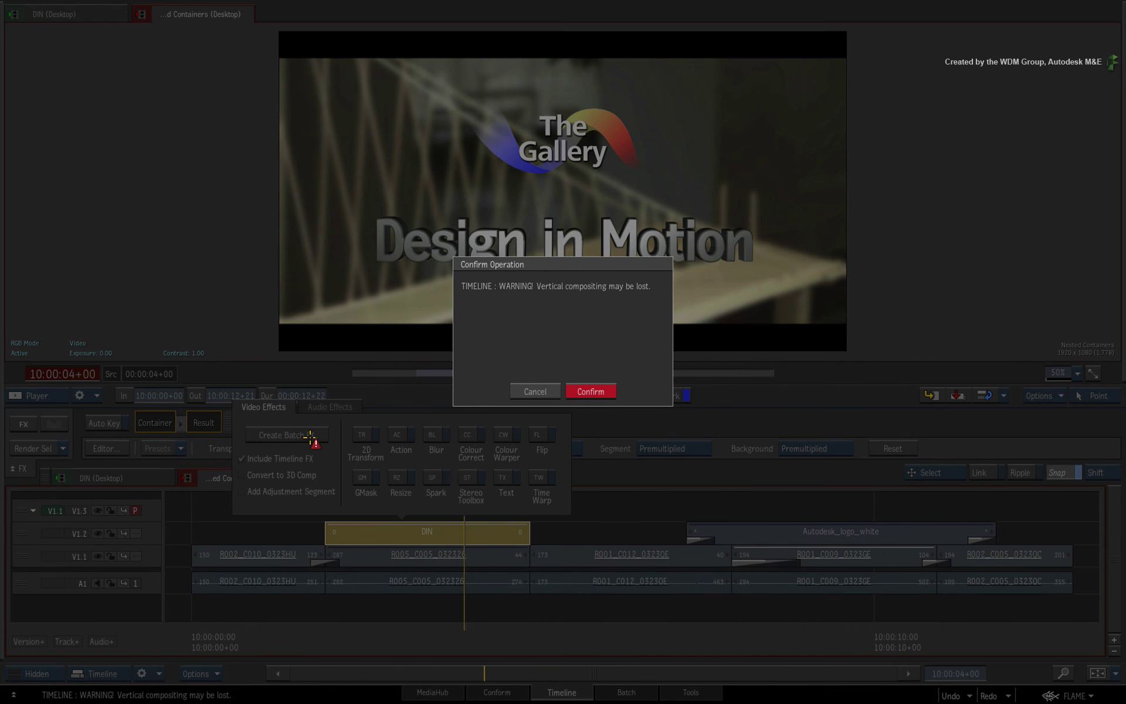
{"action": "left_click", "coordinate": [592, 391]}
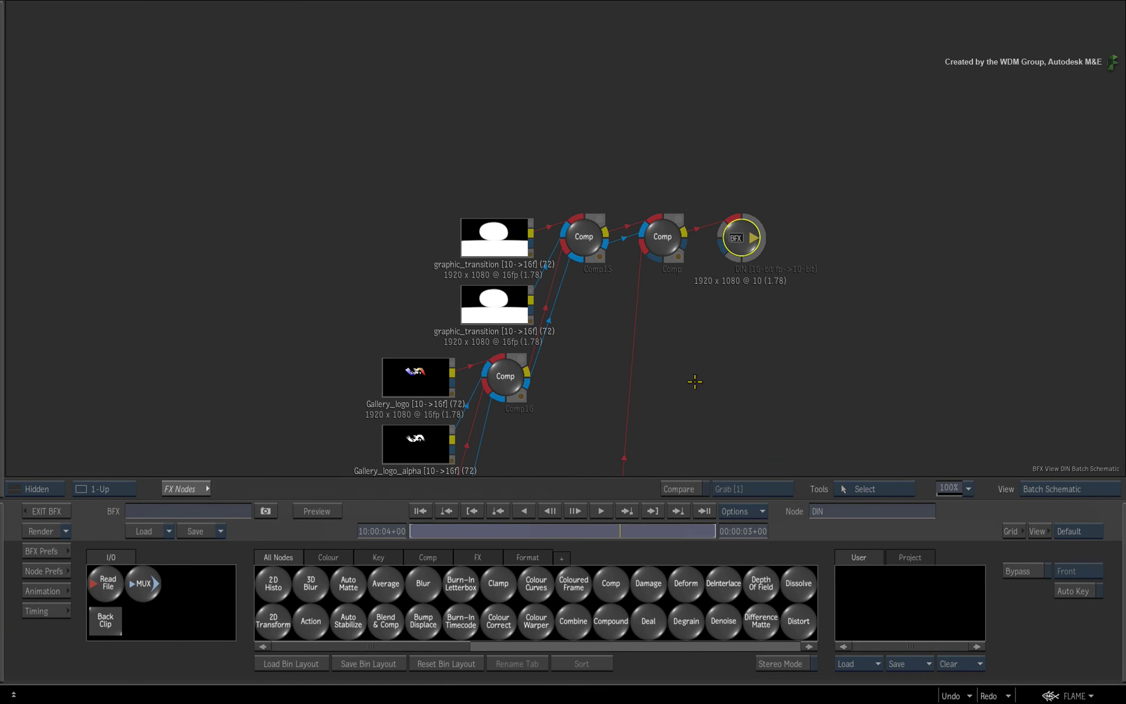
Tidy the BFX schematic by moving the Back Clip node closer to the inputs.
{"action": "left_click_drag", "start_coordinate": [735, 268], "coordinate": [691, 171]}
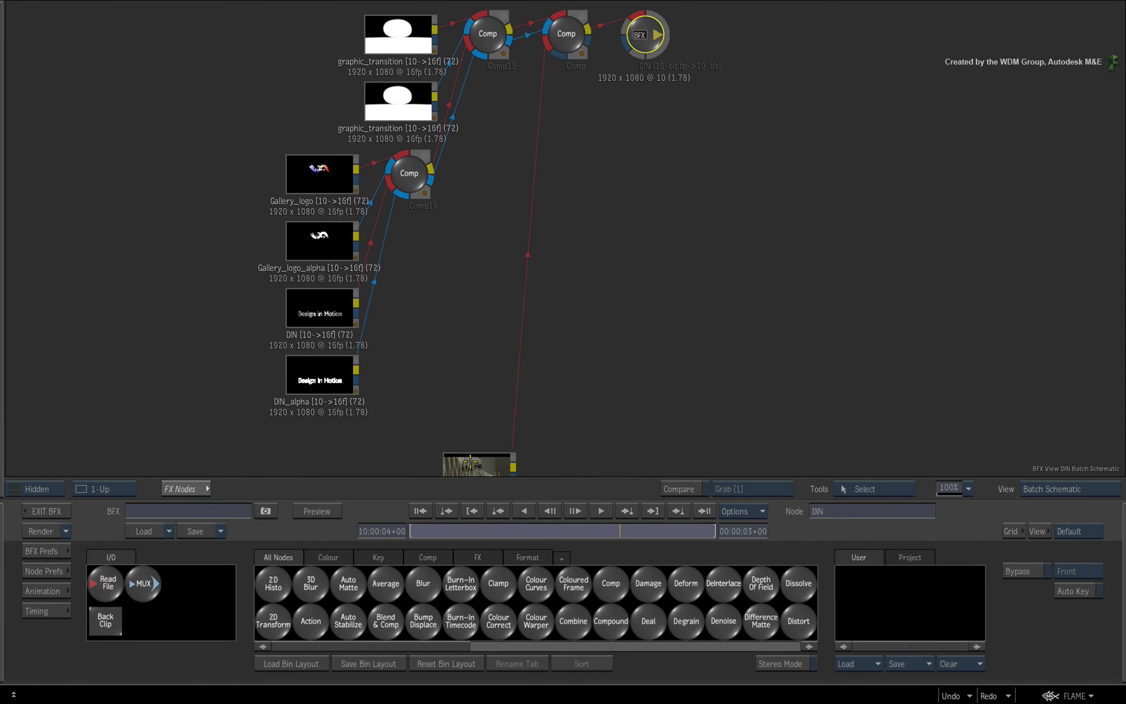
{"action": "left_click", "coordinate": [488, 404]}
{"action": "left_click_drag", "start_coordinate": [488, 400], "coordinate": [480, 244]}
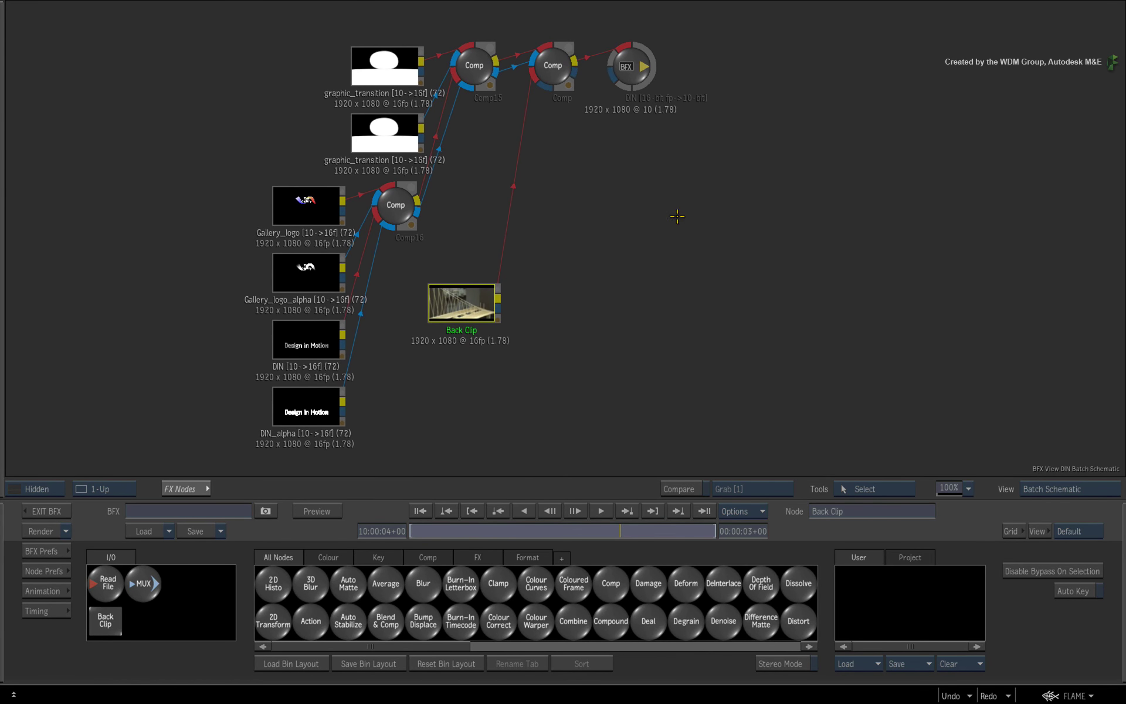
In the Batch workspace, Explode FX on the DIN clip and select the final Comp node.
{"action": "left_click", "coordinate": [47, 510]}
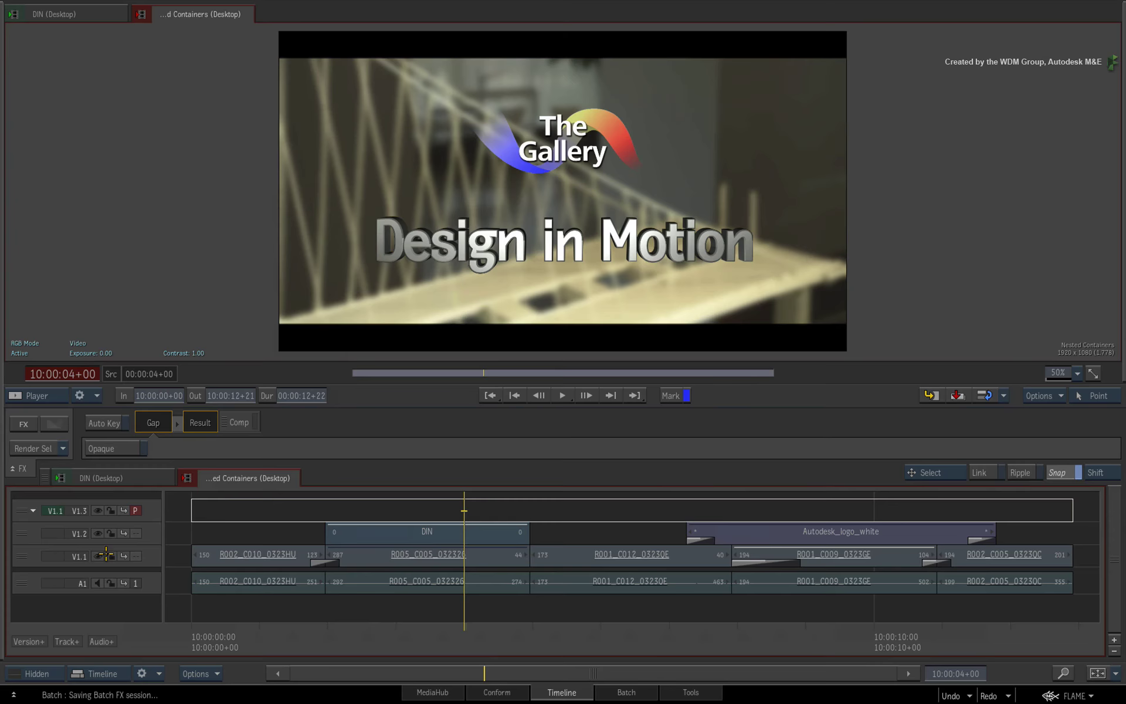
{"action": "left_click", "coordinate": [752, 677]}
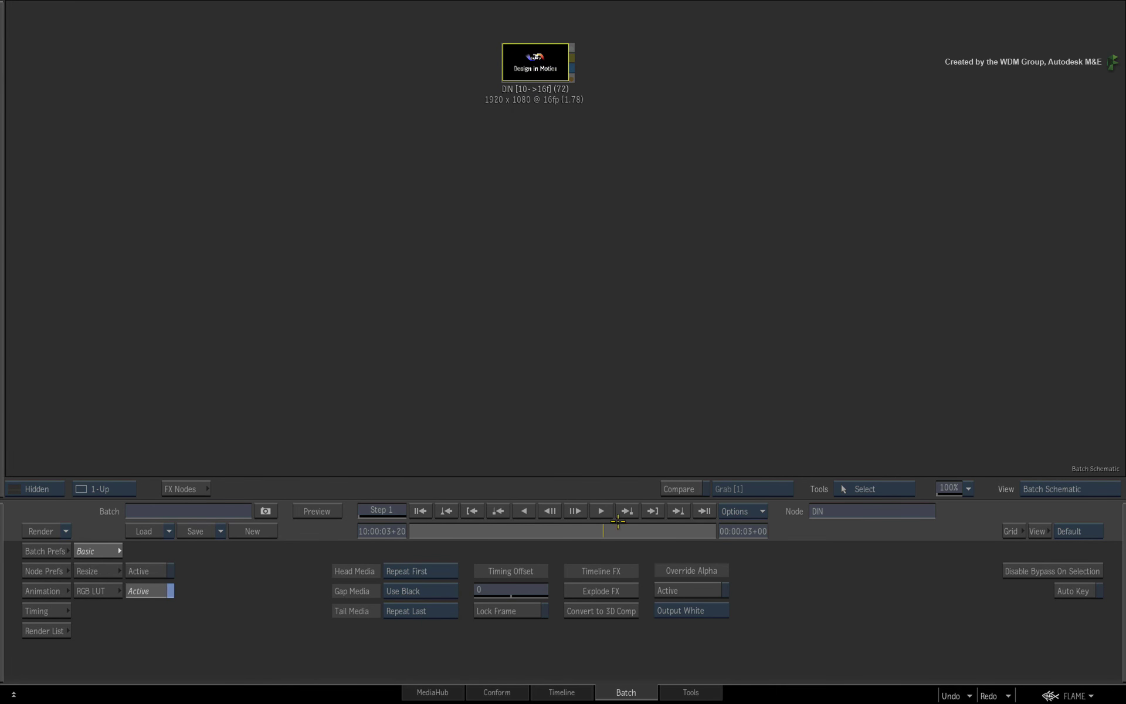
{"action": "left_click", "coordinate": [615, 590]}
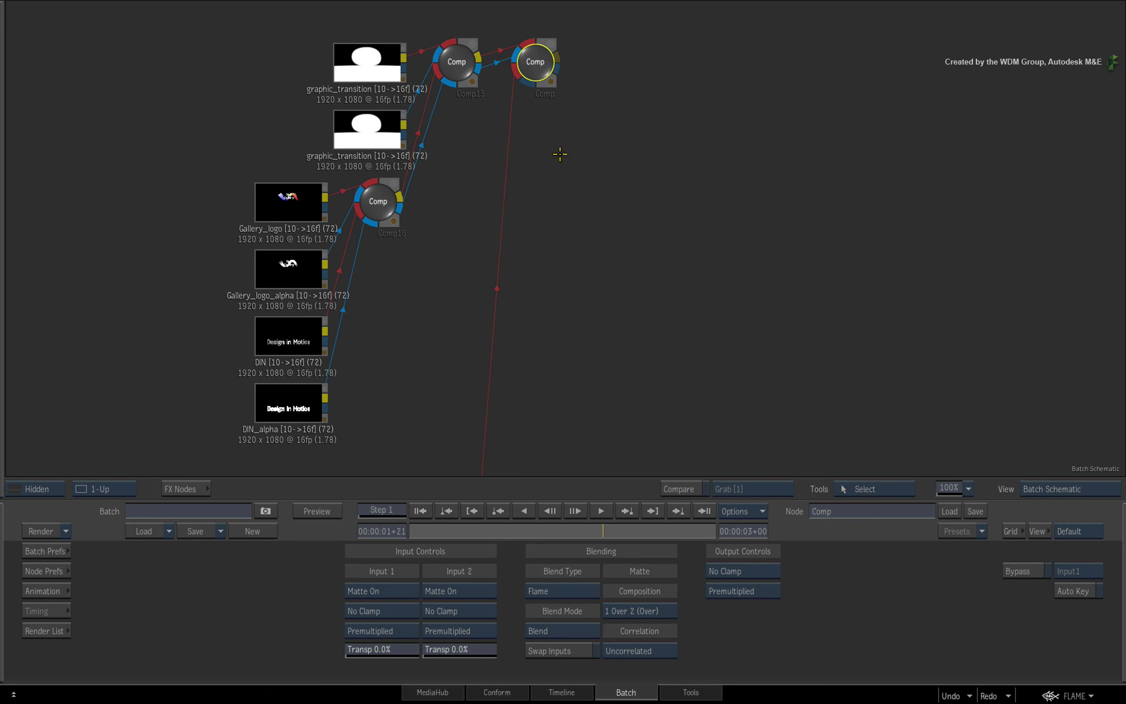
{"action": "left_click_drag", "start_coordinate": [534, 51], "coordinate": [536, 53]}
{"action": "key", "text": "F4"}
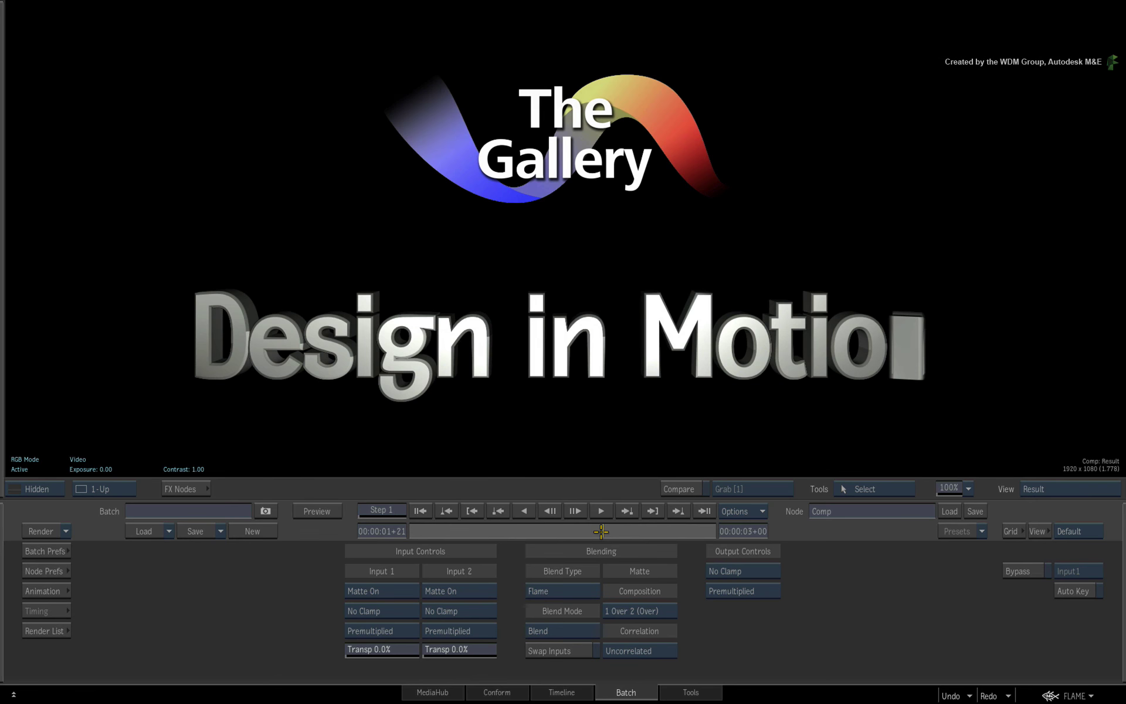
{"action": "mouse_move", "coordinate": [610, 531]}
{"action": "left_mouse_down"}
{"action": "mouse_move", "coordinate": [456, 537]}
{"action": "mouse_move", "coordinate": [621, 513]}
{"action": "left_mouse_up"}
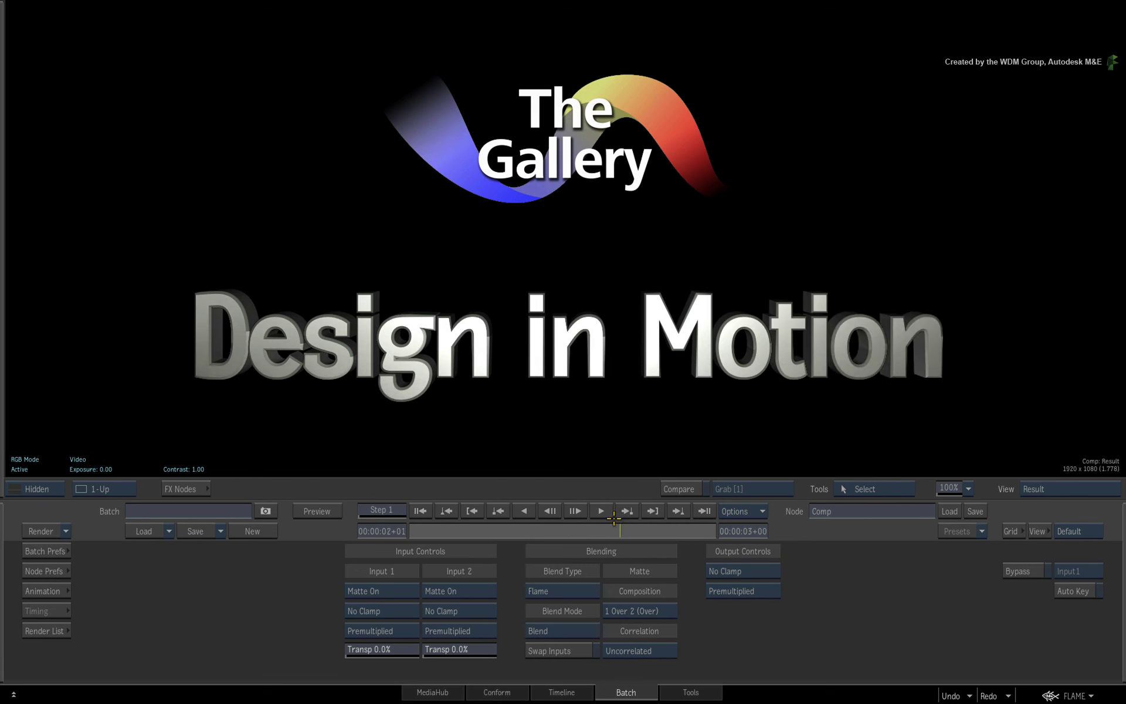